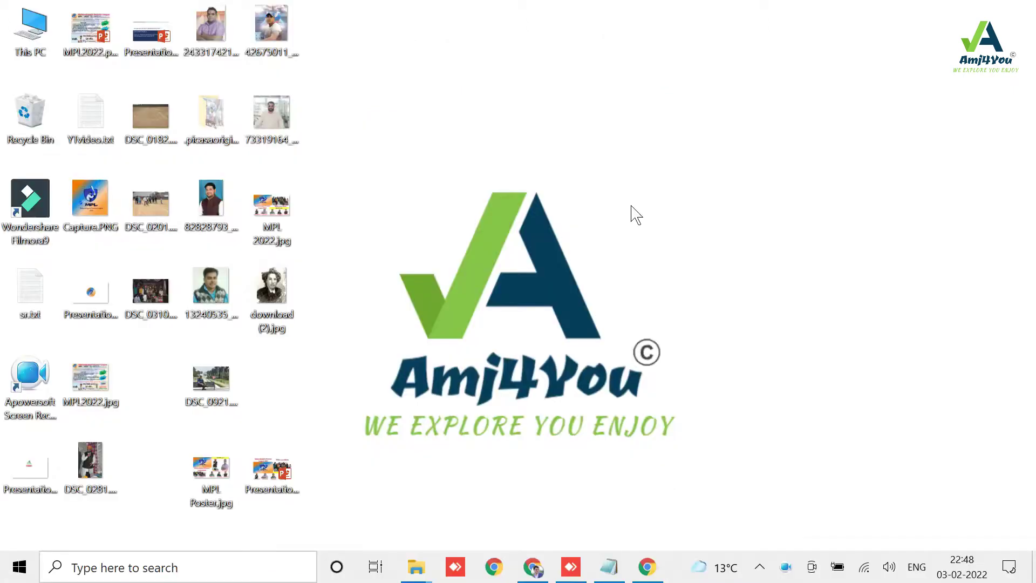
Refresh the desktop, then search Google for 'ai picture restore' in the guest Chrome window.
{"action": "right_click", "coordinate": [400, 170]}
{"action": "left_click", "coordinate": [551, 217]}
{"action": "mouse_move", "coordinate": [647, 567]}
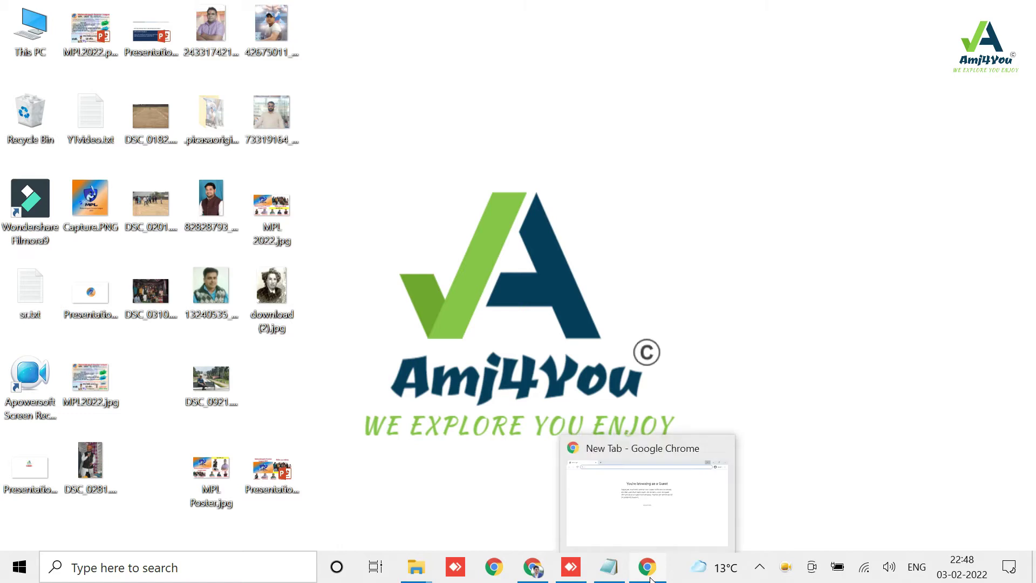
{"action": "left_click", "coordinate": [645, 489]}
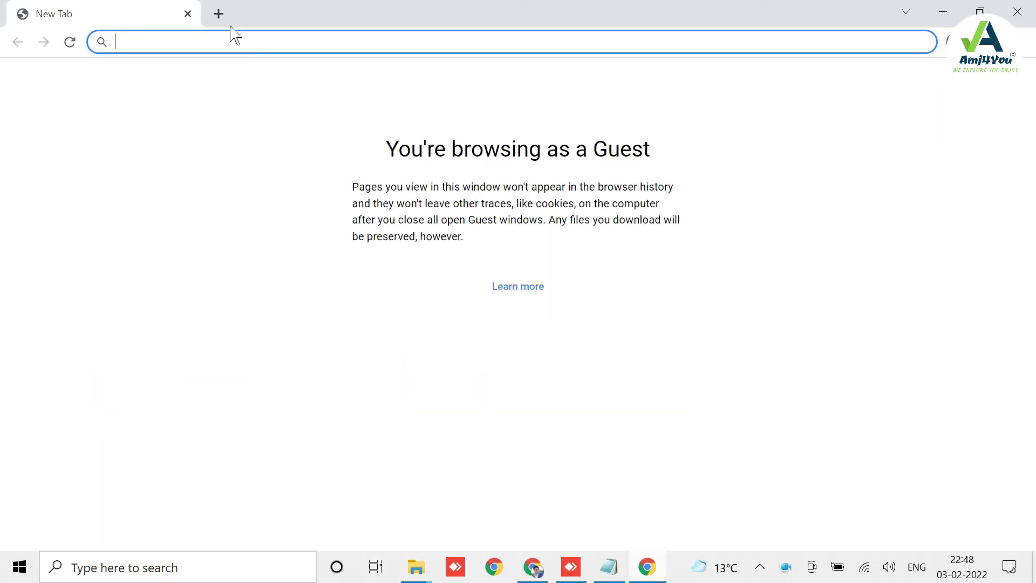
{"action": "type", "text": "ai"}
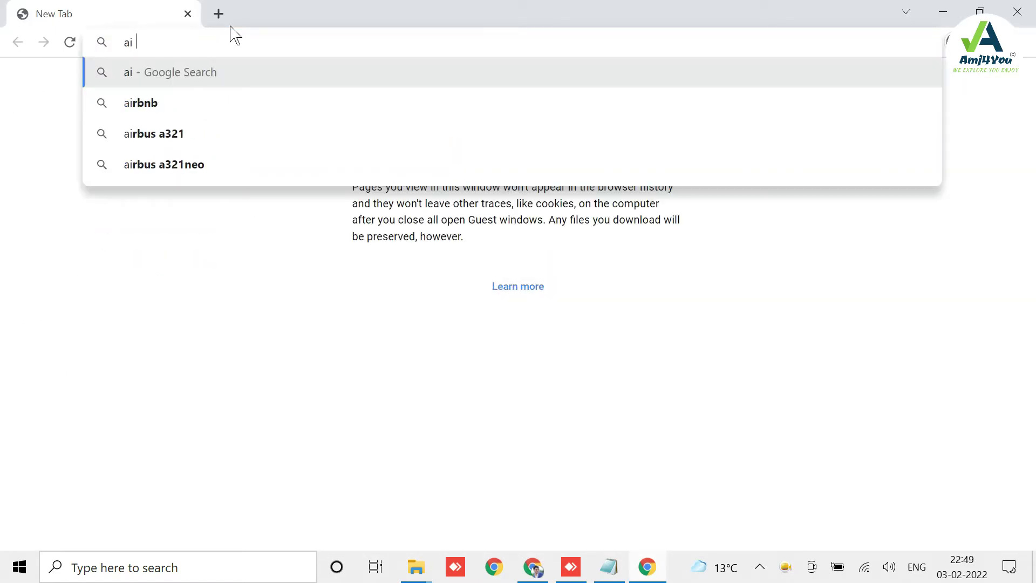
{"action": "type", "text": " picture "}
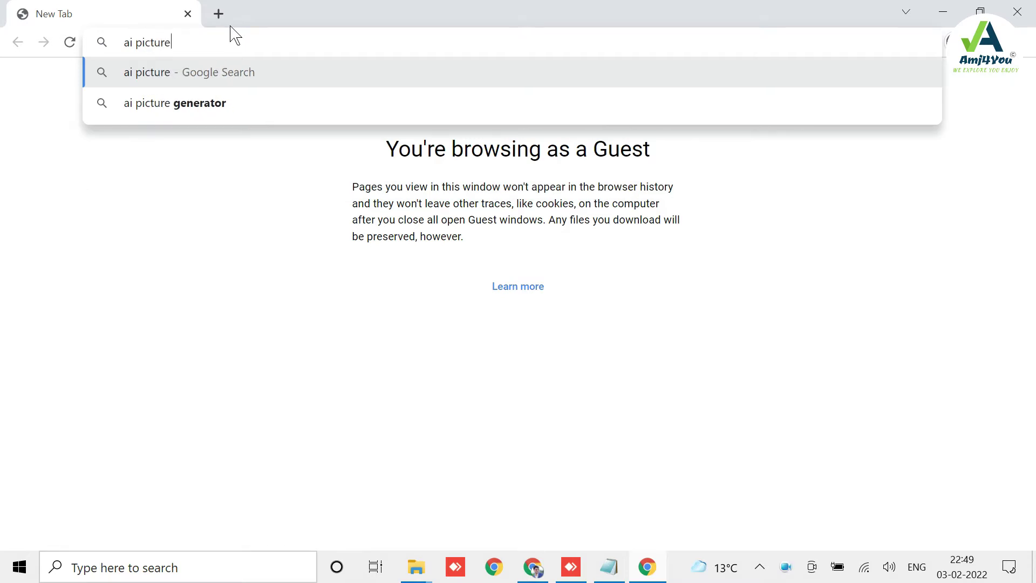
{"action": "type", "text": "restore"}
{"action": "key", "text": "Return"}
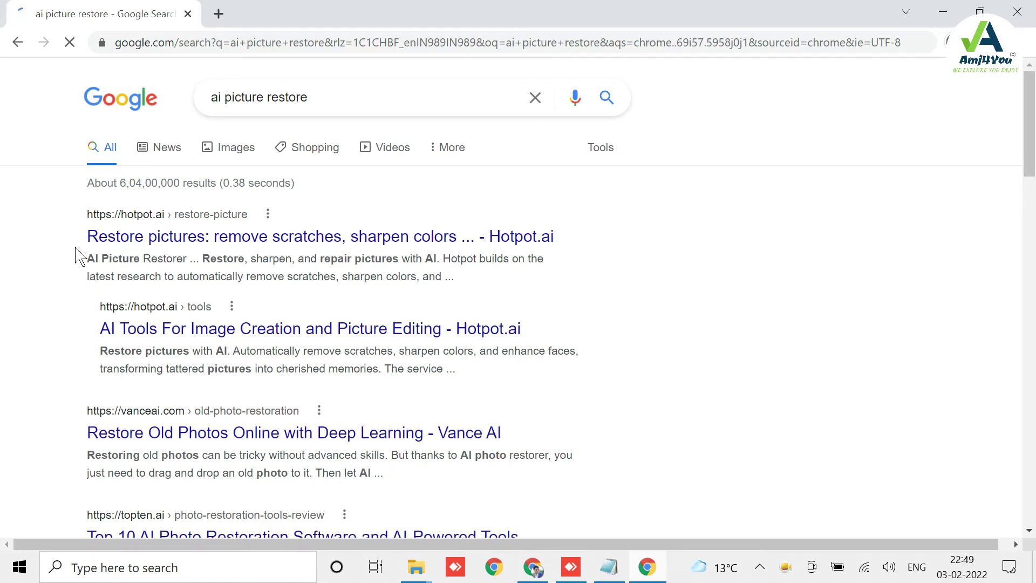
Open the Hotpot.ai 'Restore pictures' result and accept its cookie notice.
{"action": "left_click_drag", "start_coordinate": [86, 238], "coordinate": [560, 252]}
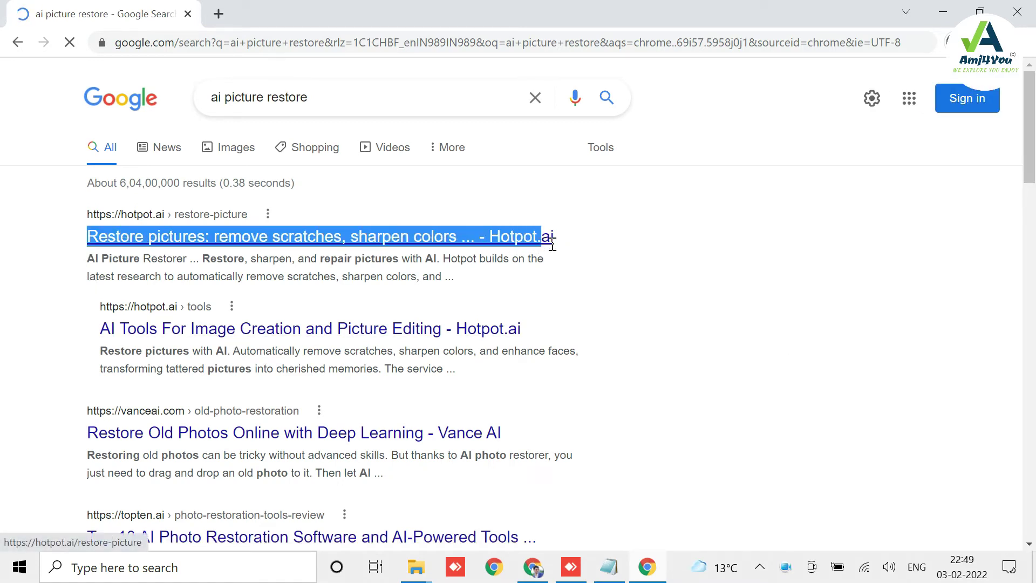
{"action": "left_click", "coordinate": [200, 238]}
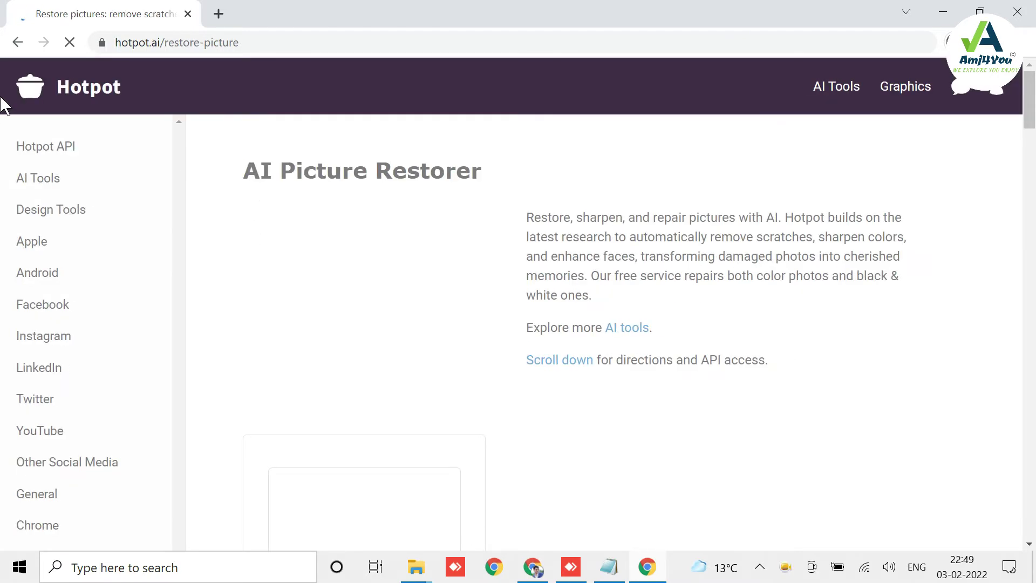
{"action": "left_click", "coordinate": [245, 499]}
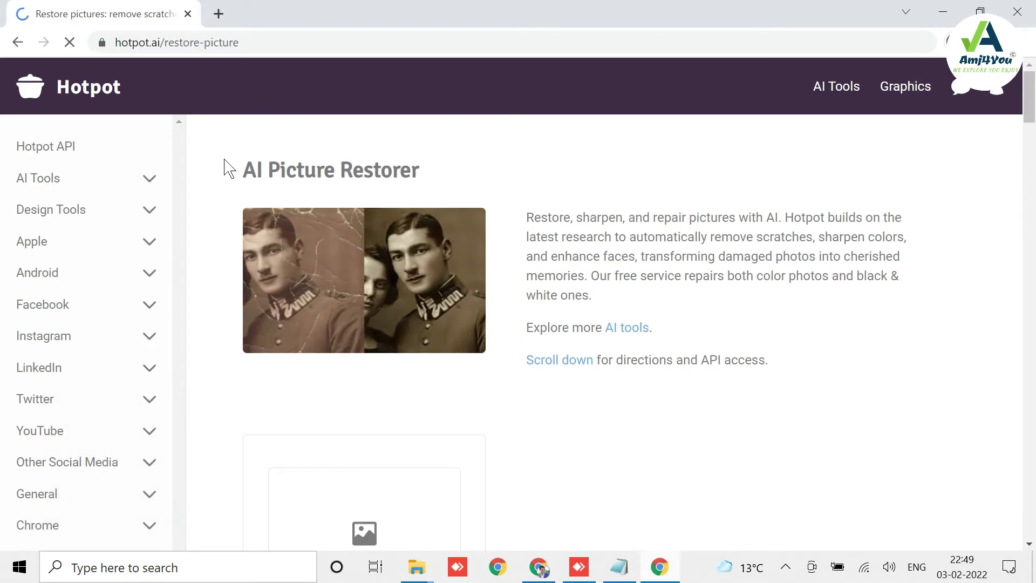
Browse through the AI Picture Restorer page, then open a new blank tab.
{"action": "left_click_drag", "start_coordinate": [243, 171], "coordinate": [427, 178]}
{"action": "scroll", "coordinate": [420, 316], "scroll_direction": "down", "scroll_amount": 5}
{"action": "scroll", "coordinate": [421, 347], "scroll_direction": "down", "scroll_amount": 5}
{"action": "scroll", "coordinate": [430, 351], "scroll_direction": "down", "scroll_amount": 5}
{"action": "scroll", "coordinate": [422, 351], "scroll_direction": "down", "scroll_amount": 3}
{"action": "scroll", "coordinate": [423, 351], "scroll_direction": "down", "scroll_amount": 3}
{"action": "scroll", "coordinate": [423, 351], "scroll_direction": "down", "scroll_amount": 4}
{"action": "scroll", "coordinate": [423, 351], "scroll_direction": "down", "scroll_amount": 5}
{"action": "scroll", "coordinate": [423, 351], "scroll_direction": "up", "scroll_amount": 10}
{"action": "scroll", "coordinate": [422, 351], "scroll_direction": "up", "scroll_amount": 10}
{"action": "scroll", "coordinate": [423, 351], "scroll_direction": "up", "scroll_amount": 5}
{"action": "left_click", "coordinate": [219, 14]}
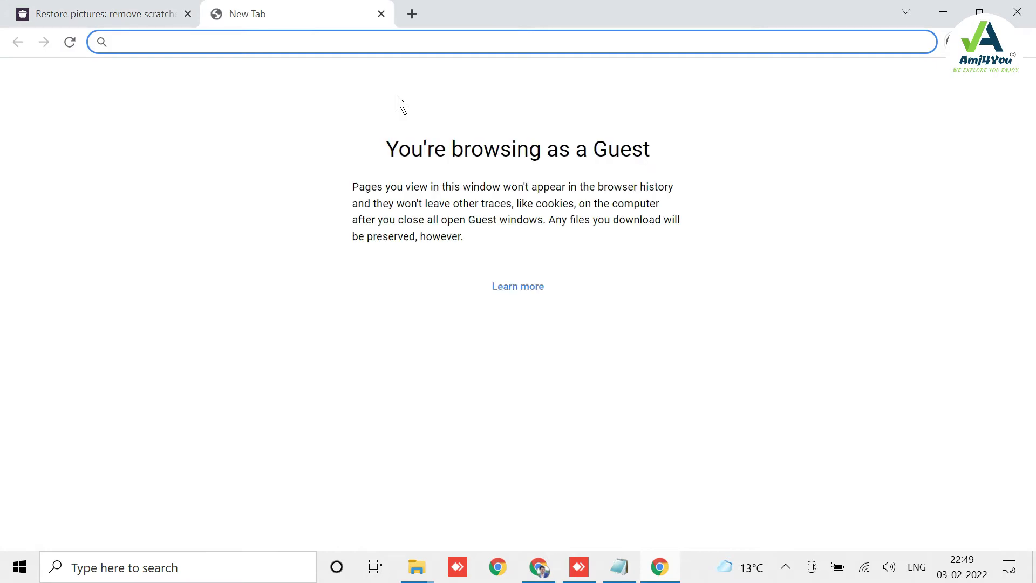
Show Google Images results for 'damaged picture' and open the torn bridal portrait in a background tab.
{"action": "type", "text": "damaged picture"}
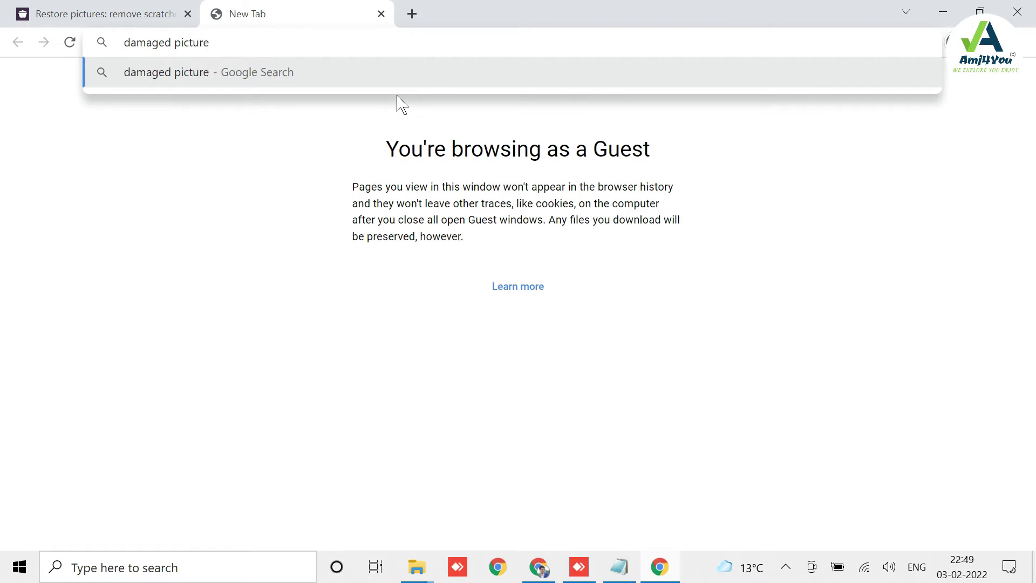
{"action": "key", "text": "Return"}
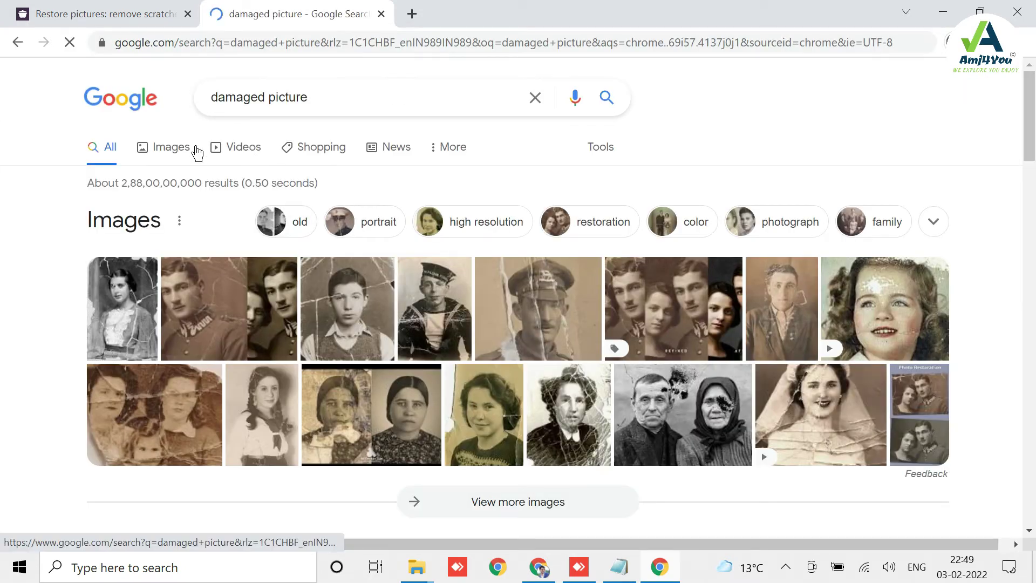
{"action": "left_click", "coordinate": [197, 152]}
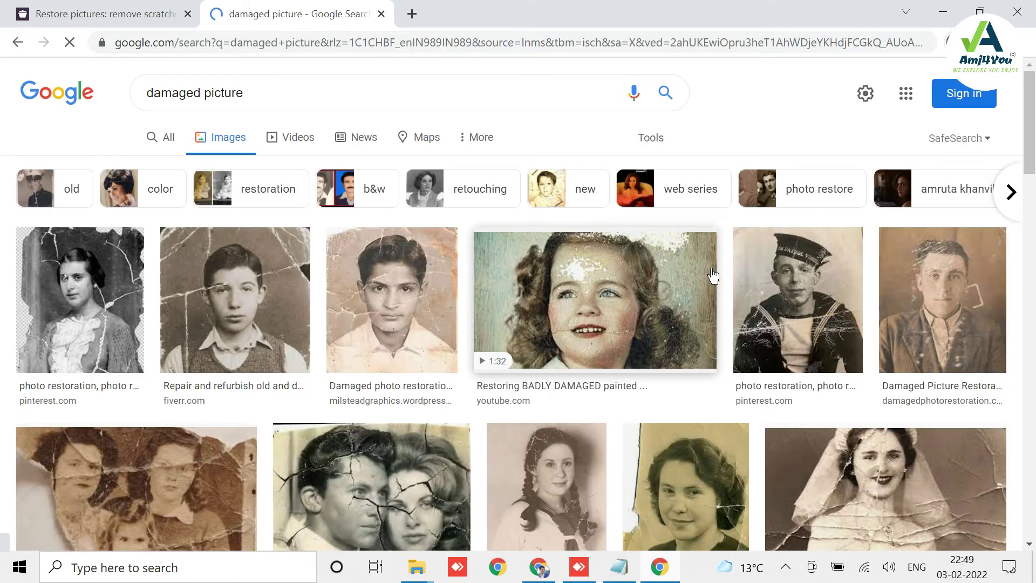
{"action": "scroll", "coordinate": [674, 297], "scroll_direction": "down", "scroll_amount": 3}
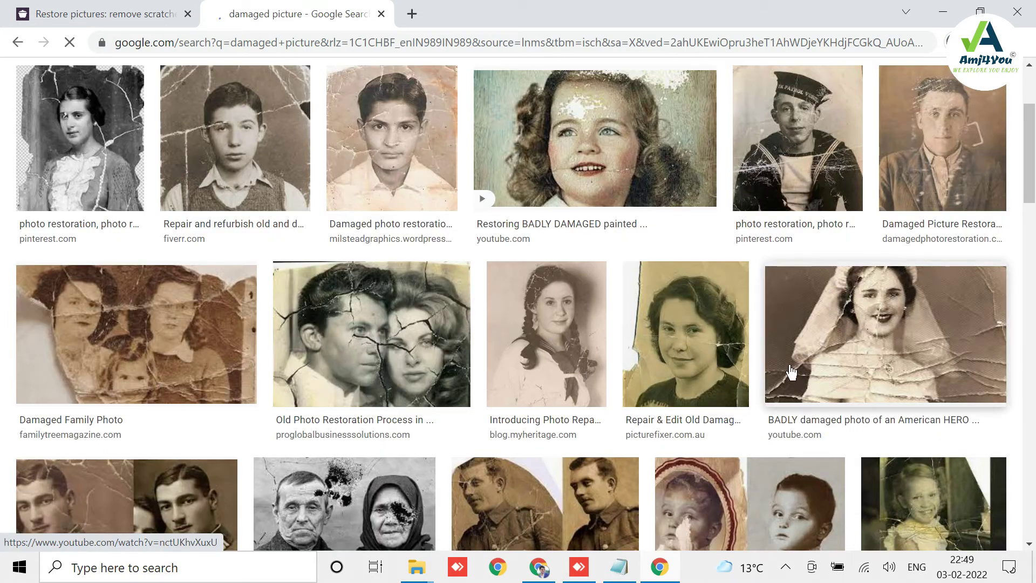
{"action": "middle_click", "coordinate": [889, 326]}
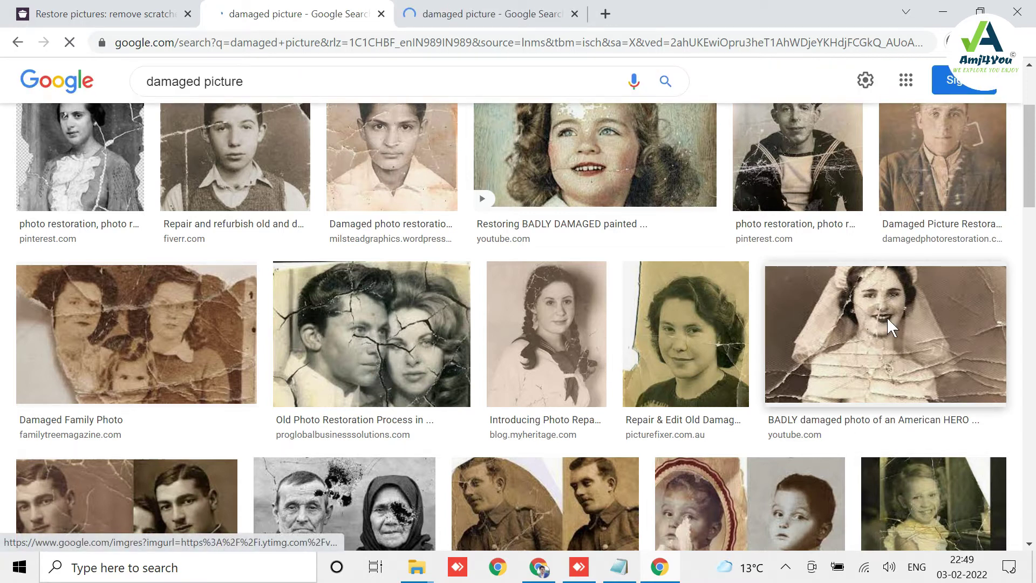
{"action": "scroll", "coordinate": [890, 326], "scroll_direction": "down", "scroll_amount": 5}
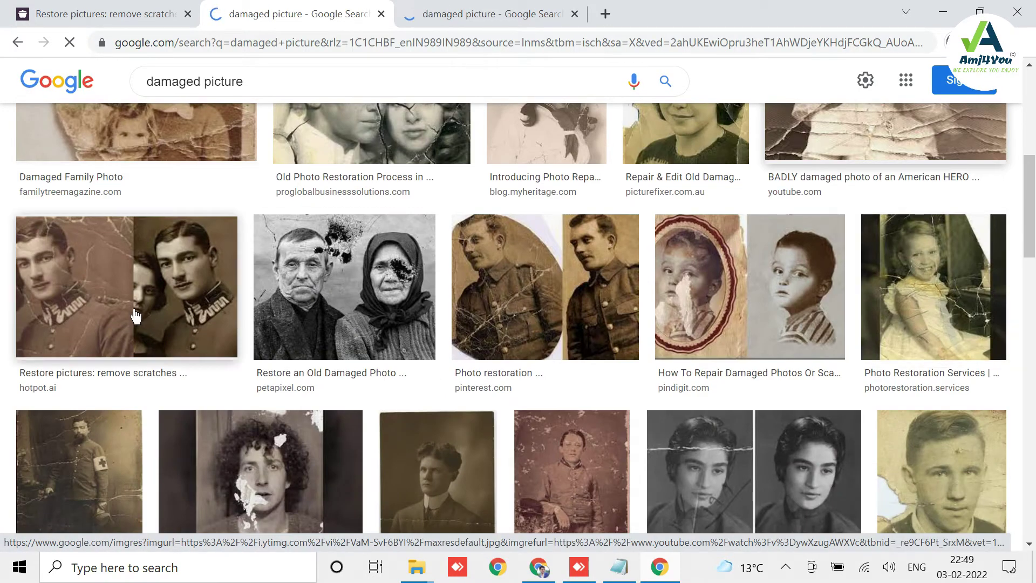
{"action": "scroll", "coordinate": [370, 323], "scroll_direction": "down", "scroll_amount": 6}
{"action": "scroll", "coordinate": [370, 323], "scroll_direction": "down", "scroll_amount": 4}
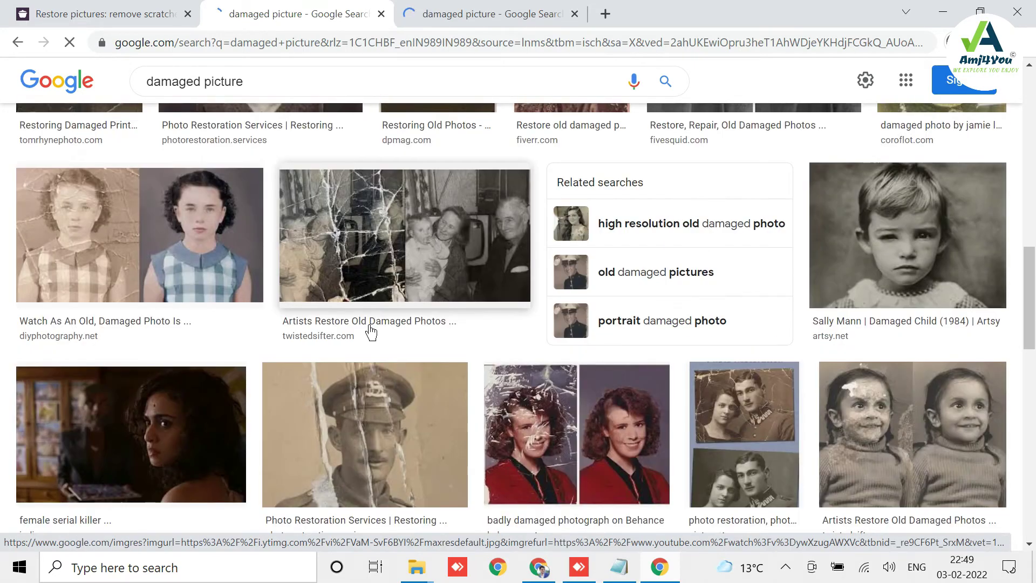
{"action": "scroll", "coordinate": [371, 327], "scroll_direction": "down", "scroll_amount": 5}
{"action": "scroll", "coordinate": [372, 333], "scroll_direction": "up", "scroll_amount": 5}
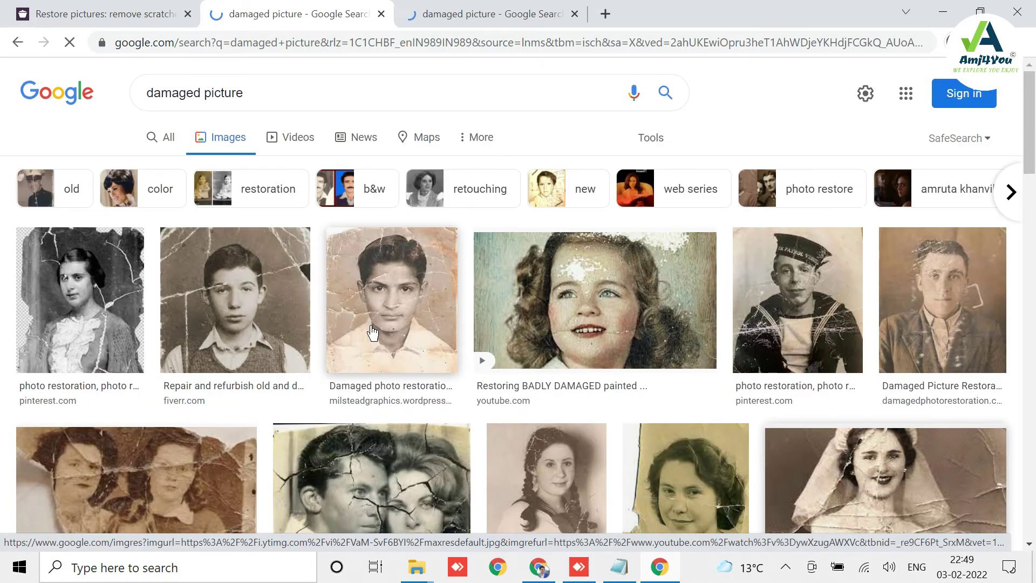
Save the torn bridal portrait as maxresdefault.jpg in Downloads and close its tab.
{"action": "left_click", "coordinate": [427, 14]}
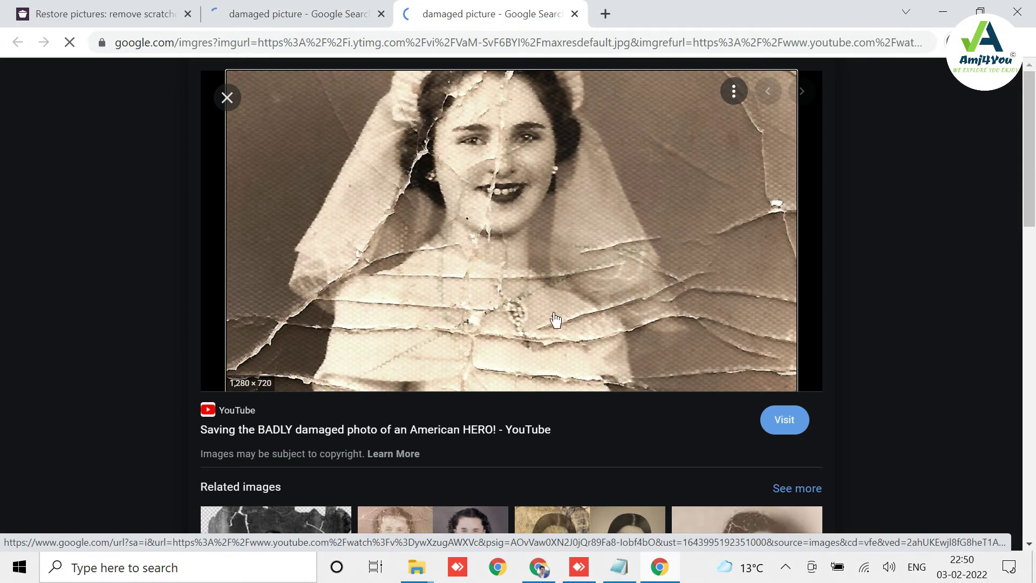
{"action": "scroll", "coordinate": [507, 279], "scroll_direction": "down", "scroll_amount": 4}
{"action": "scroll", "coordinate": [507, 279], "scroll_direction": "down", "scroll_amount": 3}
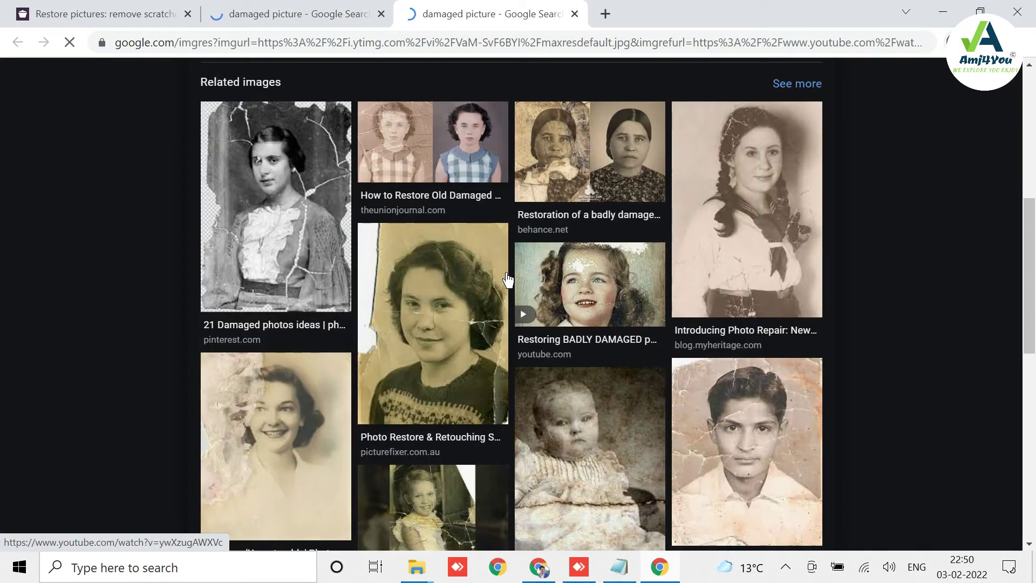
{"action": "scroll", "coordinate": [508, 279], "scroll_direction": "down", "scroll_amount": 6}
{"action": "scroll", "coordinate": [507, 281], "scroll_direction": "up", "scroll_amount": 9}
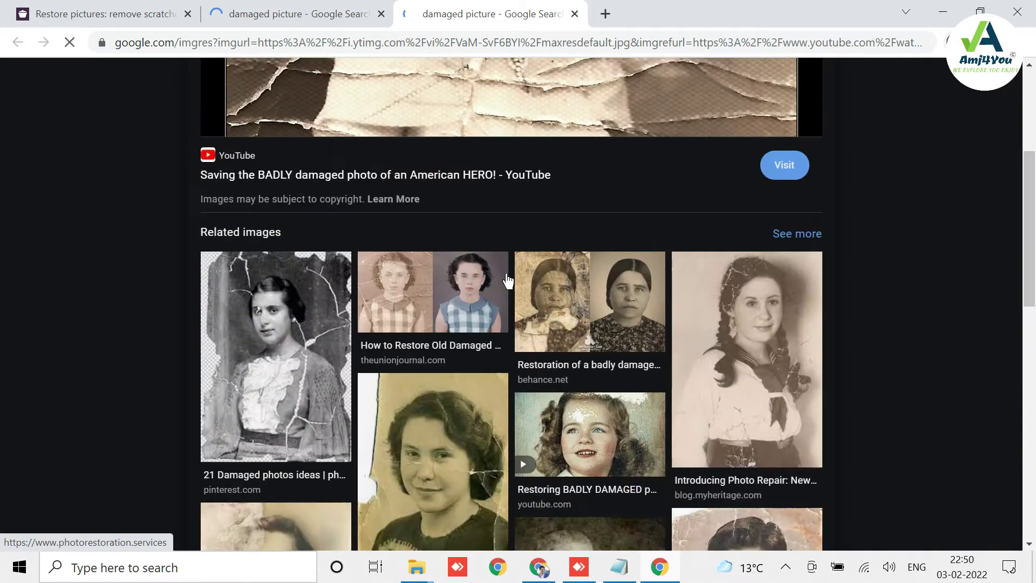
{"action": "scroll", "coordinate": [507, 281], "scroll_direction": "up", "scroll_amount": 5}
{"action": "right_click", "coordinate": [511, 200]}
{"action": "left_click", "coordinate": [578, 370]}
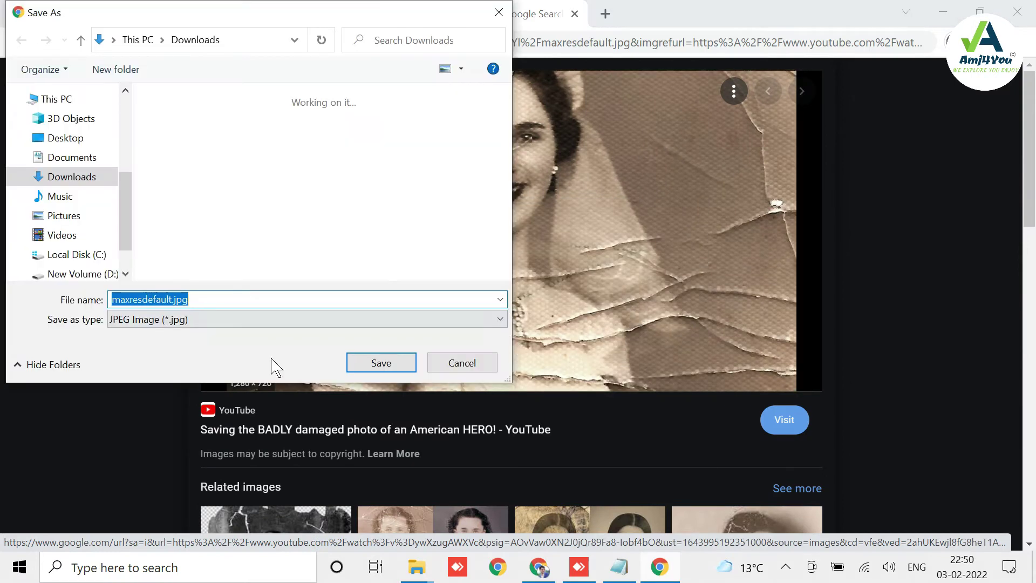
{"action": "left_click", "coordinate": [367, 360]}
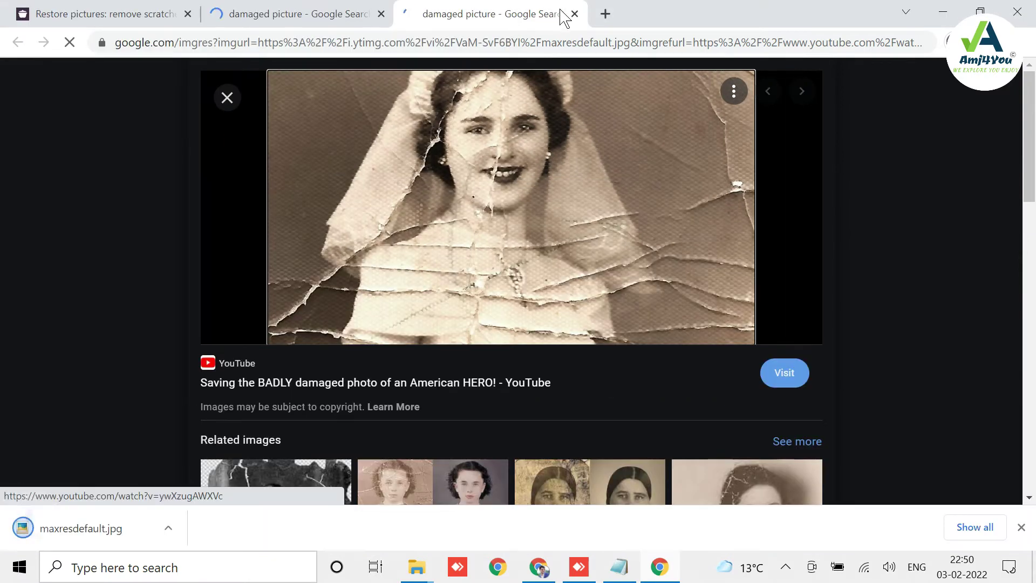
{"action": "left_click", "coordinate": [575, 14]}
Preview a badly damaged bride photo and browse further down the damaged-picture results.
{"action": "scroll", "coordinate": [766, 319], "scroll_direction": "down", "scroll_amount": 3}
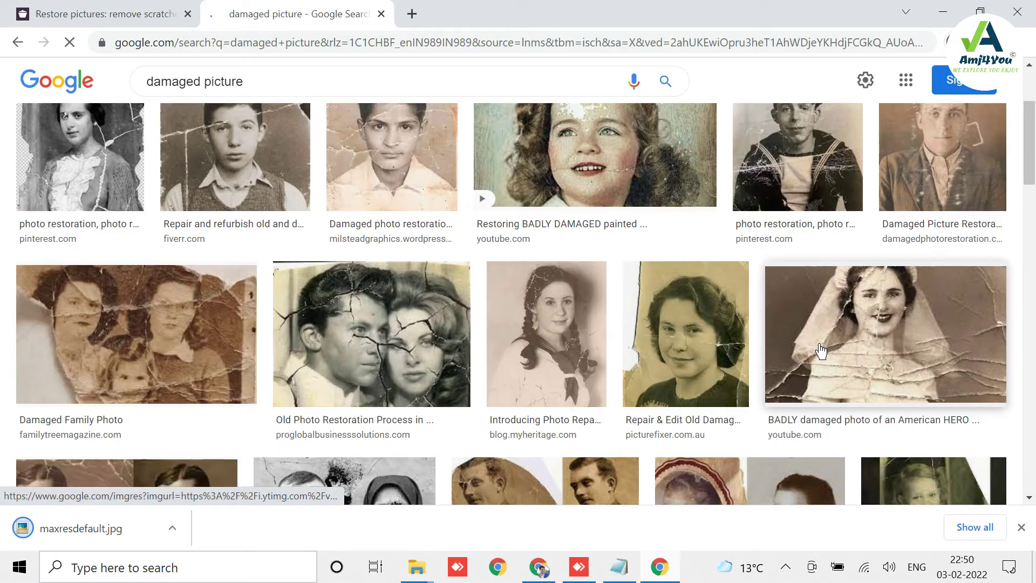
{"action": "scroll", "coordinate": [771, 308], "scroll_direction": "down", "scroll_amount": 1}
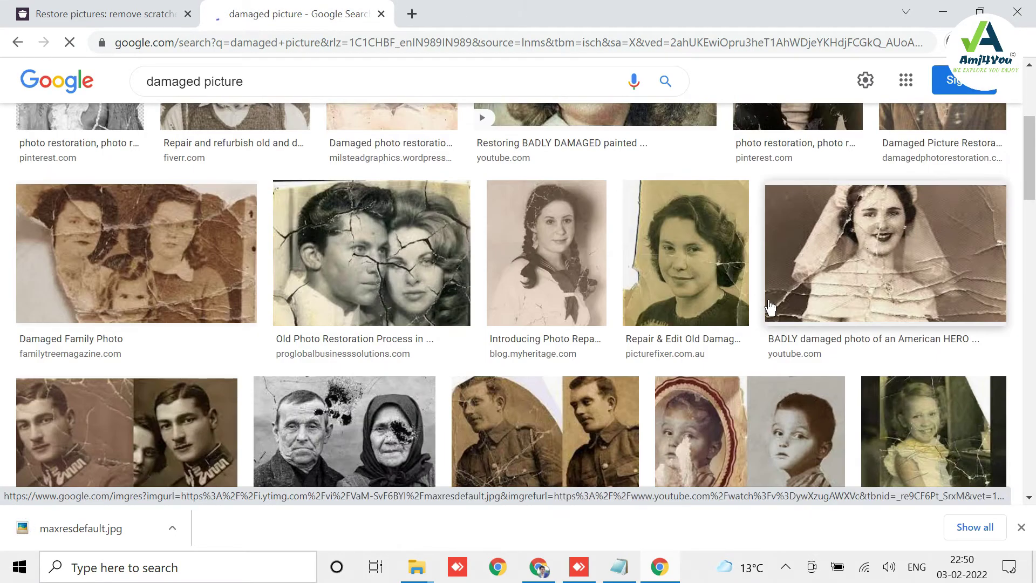
{"action": "left_click", "coordinate": [857, 290]}
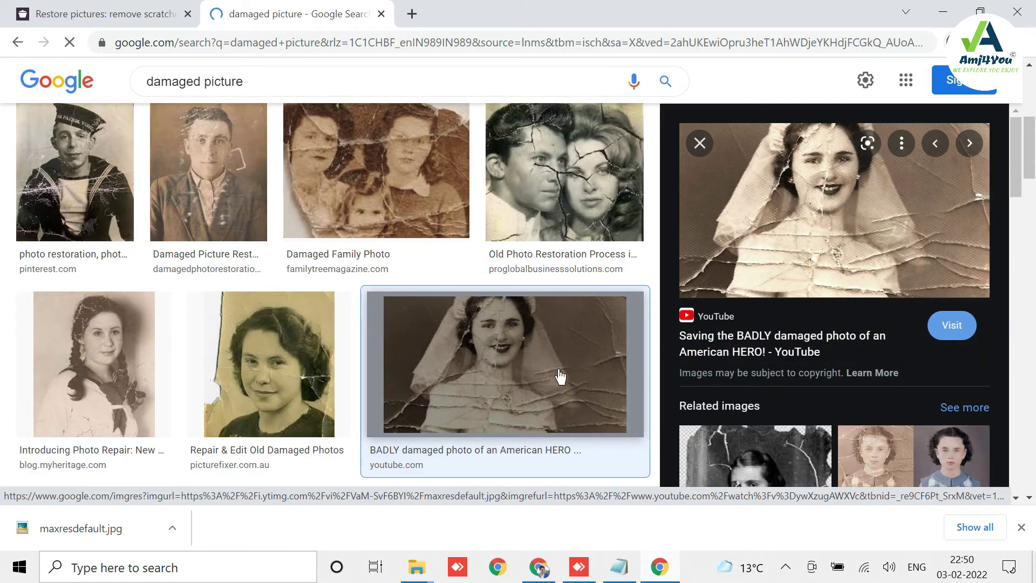
{"action": "scroll", "coordinate": [560, 377], "scroll_direction": "down", "scroll_amount": 3}
{"action": "scroll", "coordinate": [770, 413], "scroll_direction": "down", "scroll_amount": 3}
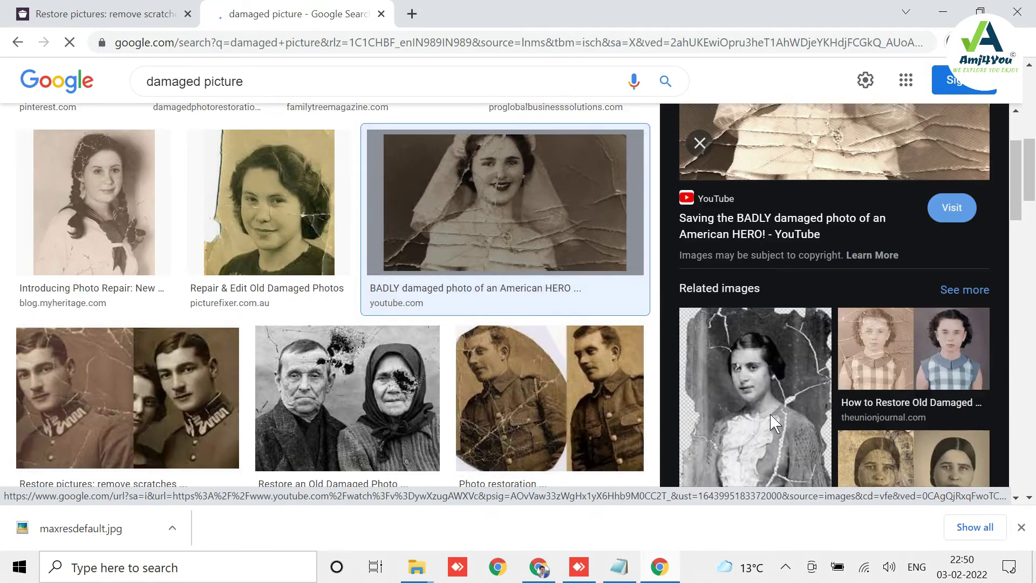
{"action": "scroll", "coordinate": [770, 413], "scroll_direction": "down", "scroll_amount": 4}
{"action": "scroll", "coordinate": [770, 414], "scroll_direction": "down", "scroll_amount": 3}
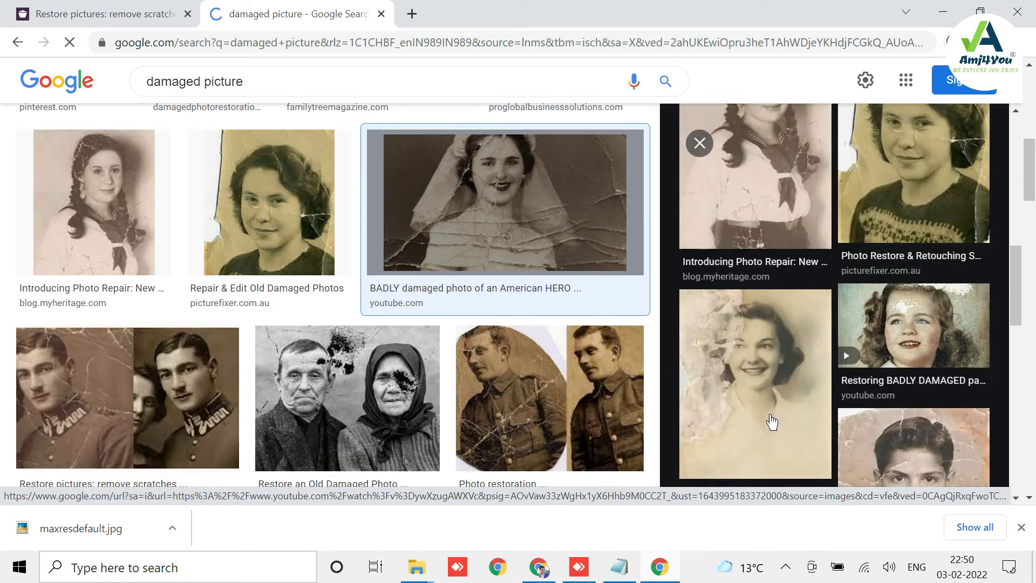
{"action": "scroll", "coordinate": [770, 413], "scroll_direction": "down", "scroll_amount": 5}
{"action": "scroll", "coordinate": [770, 412], "scroll_direction": "down", "scroll_amount": 4}
{"action": "scroll", "coordinate": [446, 322], "scroll_direction": "down", "scroll_amount": 4}
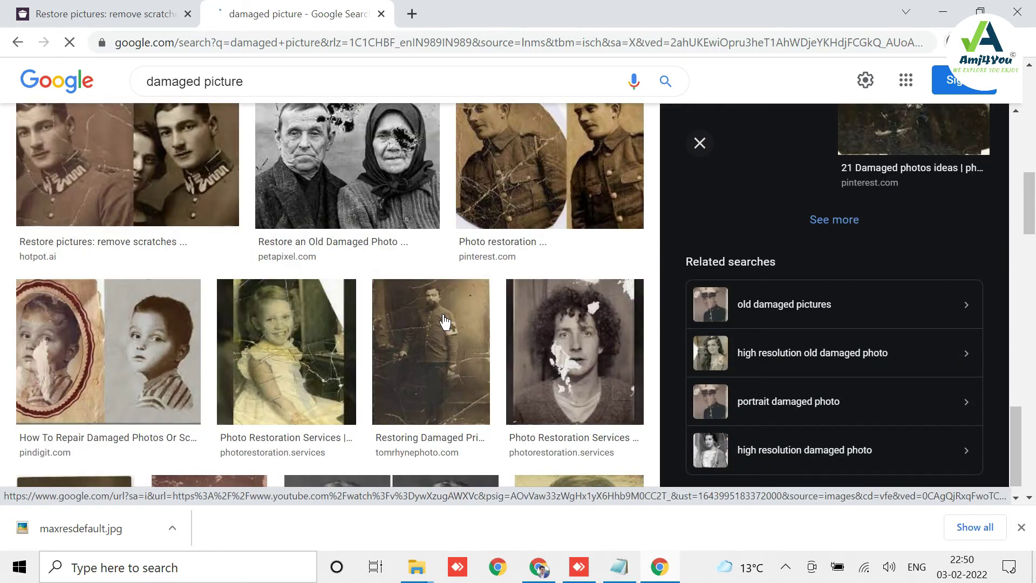
{"action": "scroll", "coordinate": [447, 322], "scroll_direction": "down", "scroll_amount": 5}
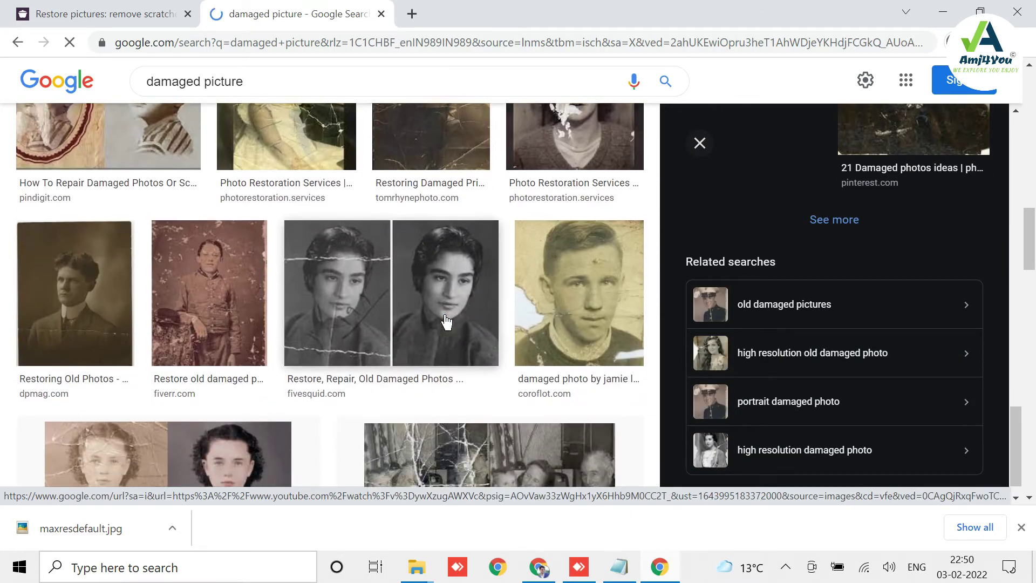
{"action": "scroll", "coordinate": [447, 322], "scroll_direction": "down", "scroll_amount": 4}
{"action": "scroll", "coordinate": [447, 322], "scroll_direction": "down", "scroll_amount": 4}
{"action": "scroll", "coordinate": [447, 322], "scroll_direction": "down", "scroll_amount": 4}
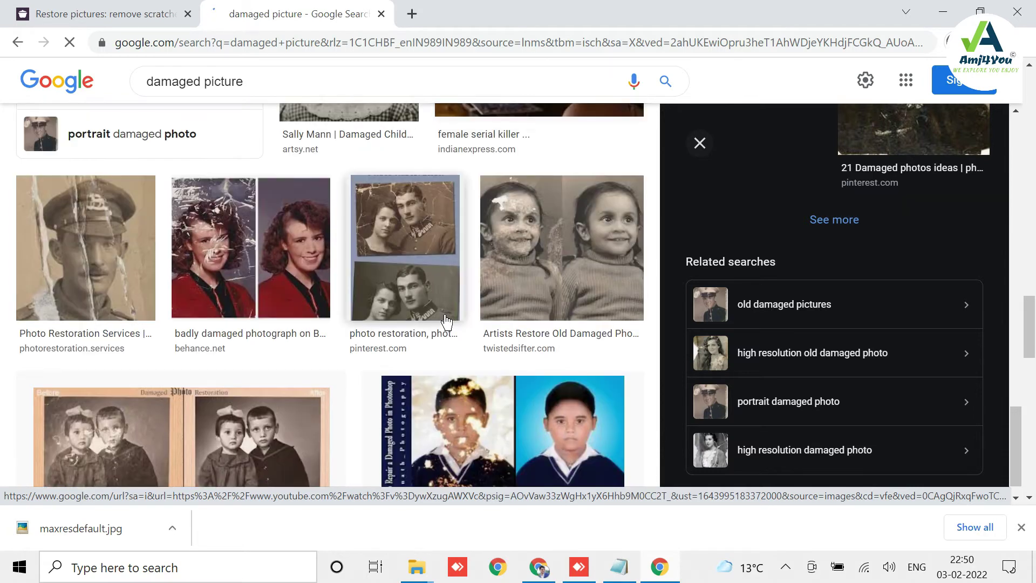
{"action": "scroll", "coordinate": [446, 322], "scroll_direction": "down", "scroll_amount": 4}
{"action": "scroll", "coordinate": [447, 323], "scroll_direction": "up", "scroll_amount": 4}
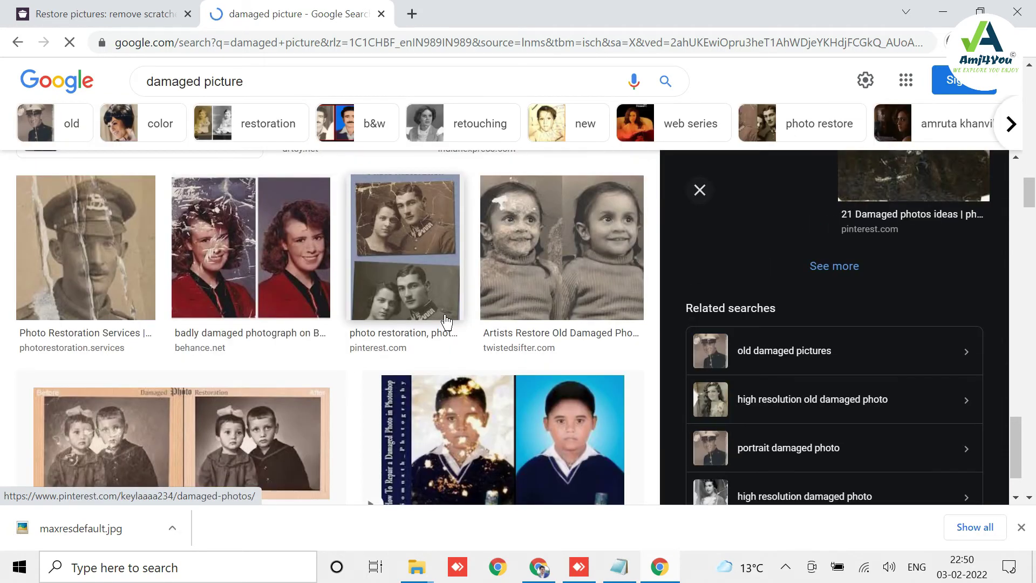
{"action": "scroll", "coordinate": [447, 322], "scroll_direction": "down", "scroll_amount": 5}
{"action": "scroll", "coordinate": [447, 322], "scroll_direction": "down", "scroll_amount": 4}
{"action": "scroll", "coordinate": [447, 323], "scroll_direction": "down", "scroll_amount": 4}
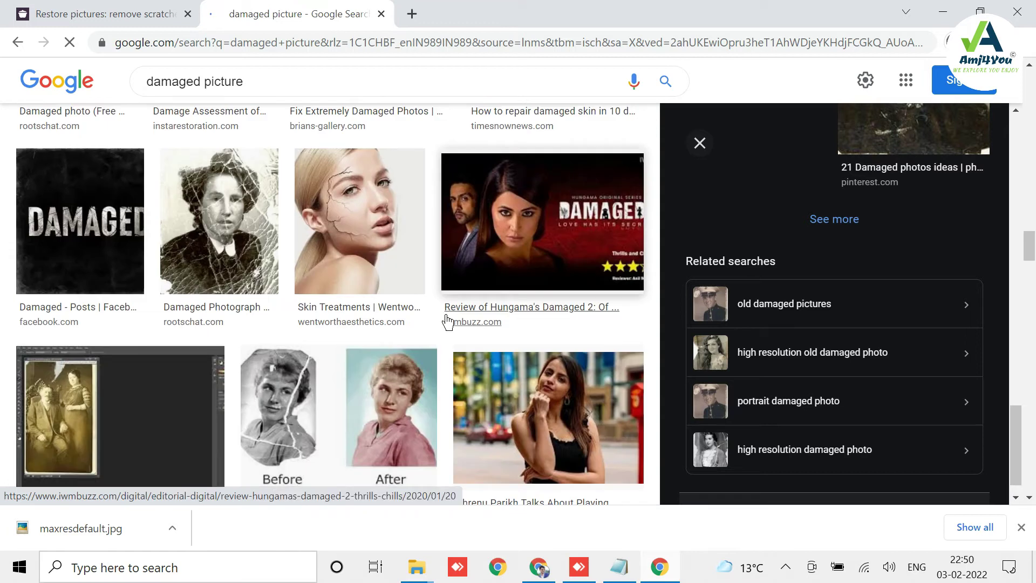
Open the cracked woman's portrait and the wedding-couple image in new tabs.
{"action": "right_click", "coordinate": [247, 237]}
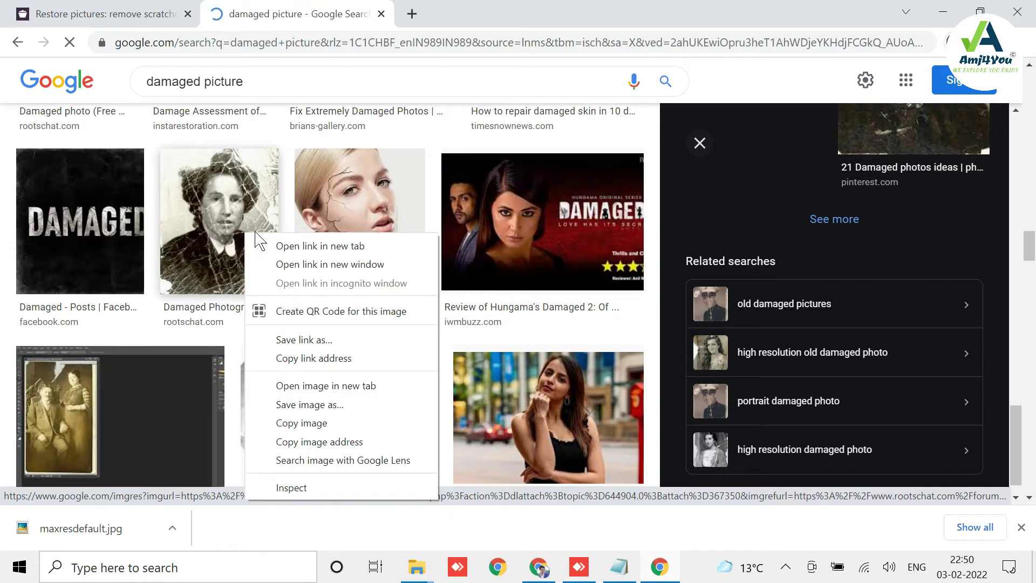
{"action": "left_click", "coordinate": [270, 245]}
{"action": "scroll", "coordinate": [251, 240], "scroll_direction": "down", "scroll_amount": 4}
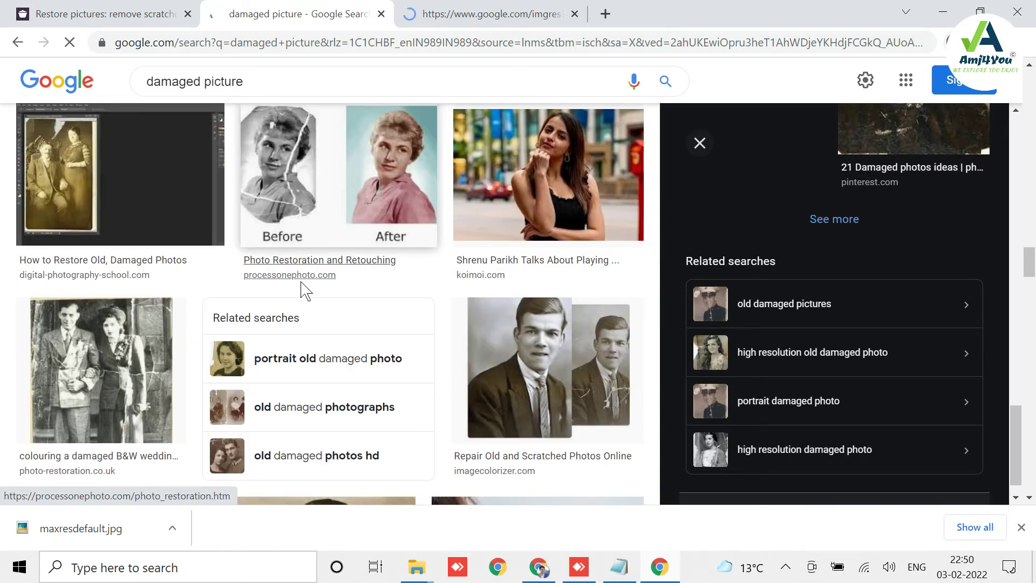
{"action": "scroll", "coordinate": [346, 346], "scroll_direction": "down", "scroll_amount": 5}
{"action": "scroll", "coordinate": [270, 334], "scroll_direction": "down", "scroll_amount": 4}
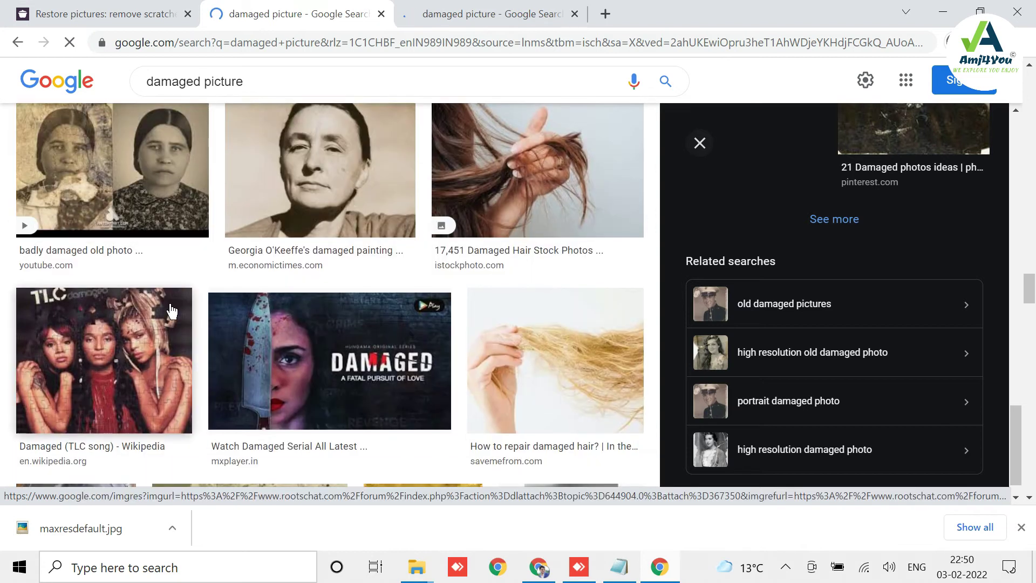
{"action": "scroll", "coordinate": [151, 324], "scroll_direction": "up", "scroll_amount": 7}
{"action": "right_click", "coordinate": [112, 295]}
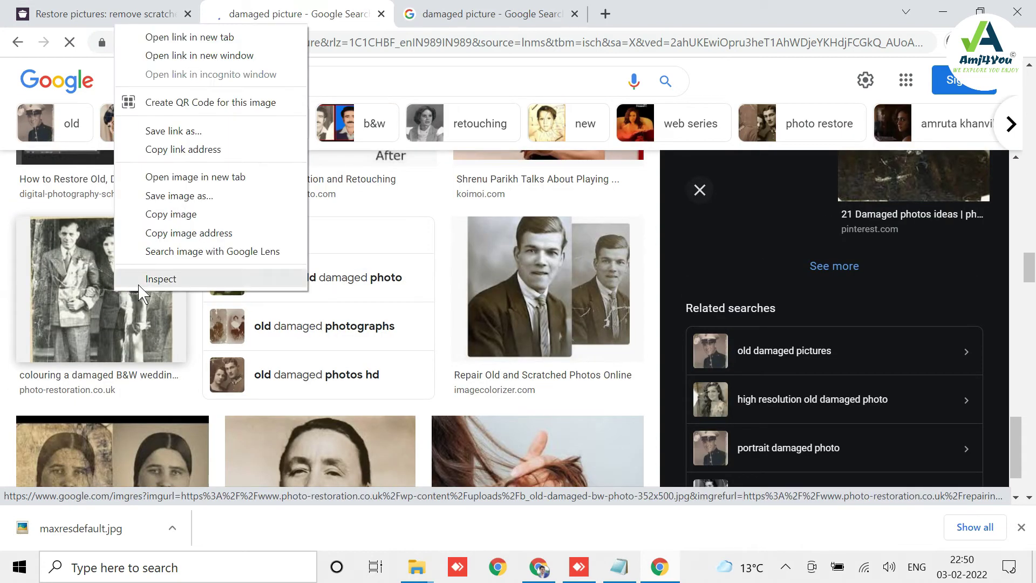
{"action": "left_click", "coordinate": [197, 37]}
Save the cracked portrait to Downloads as download (1).jpg.
{"action": "left_click", "coordinate": [485, 14]}
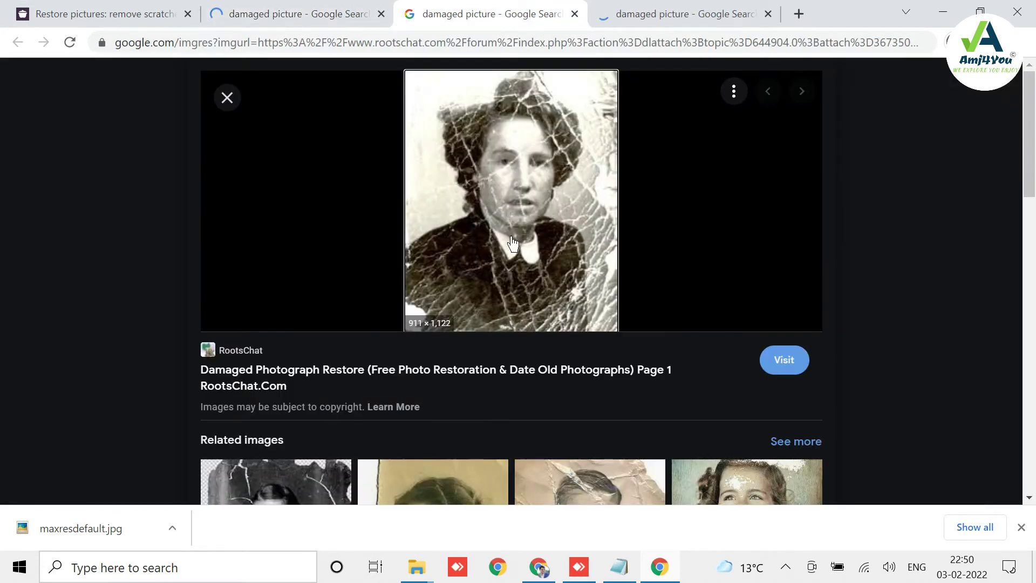
{"action": "right_click", "coordinate": [511, 238]}
{"action": "left_click", "coordinate": [582, 427]}
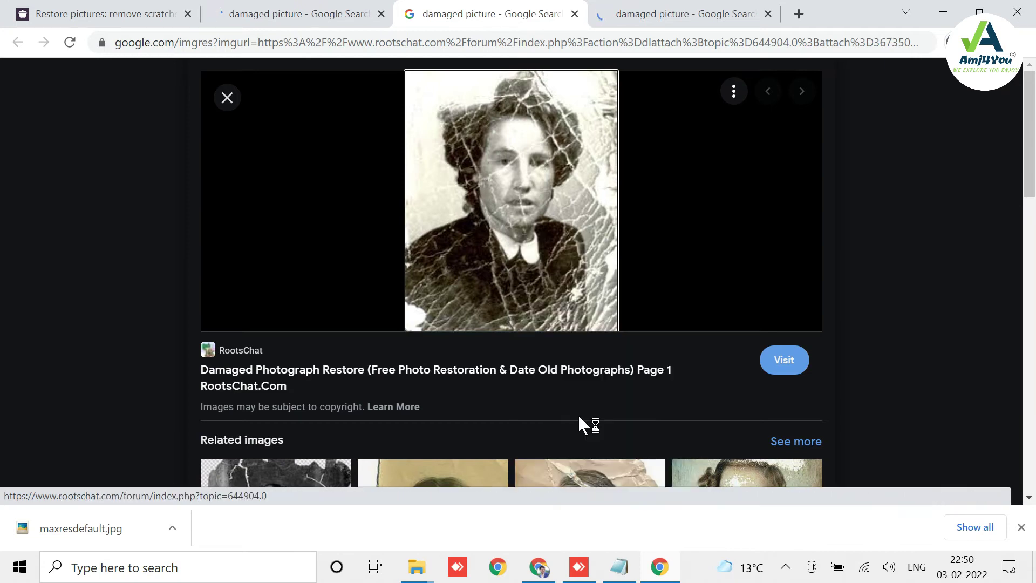
{"action": "left_click", "coordinate": [397, 363]}
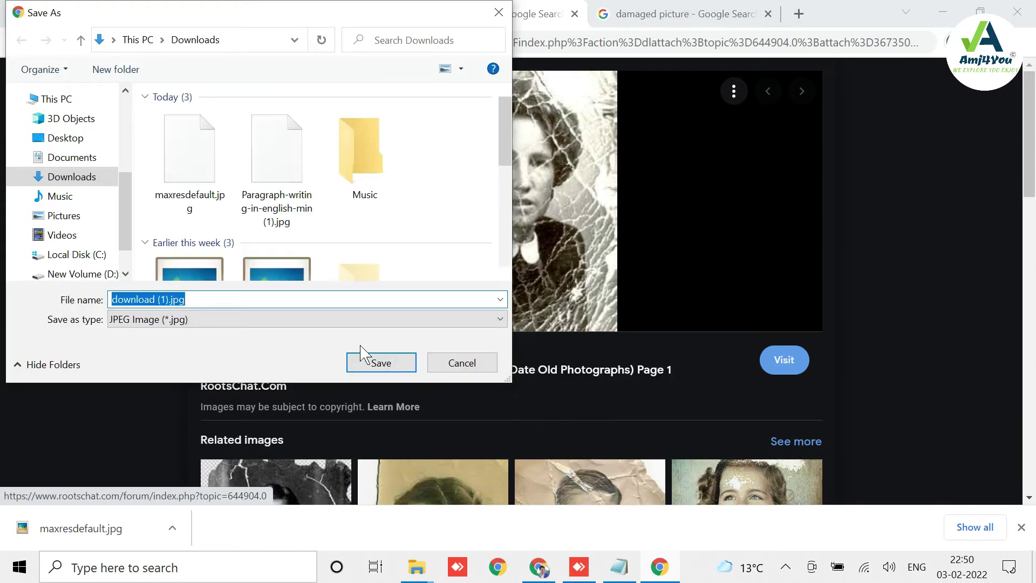
Save the damaged wedding-couple photo to Downloads and return to the Hotpot.ai restorer page.
{"action": "left_click", "coordinate": [675, 14]}
{"action": "right_click", "coordinate": [455, 198]}
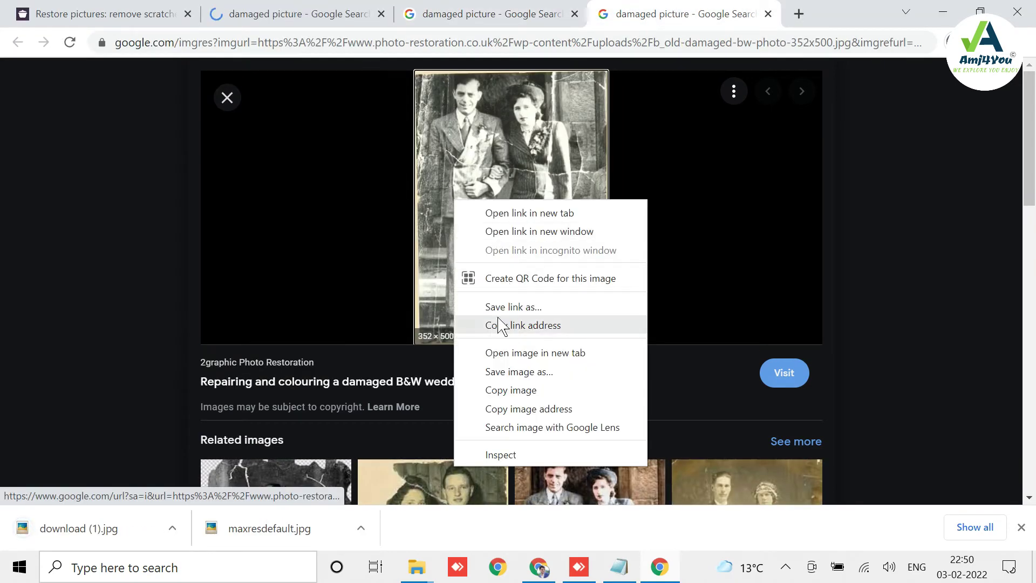
{"action": "left_click", "coordinate": [513, 370]}
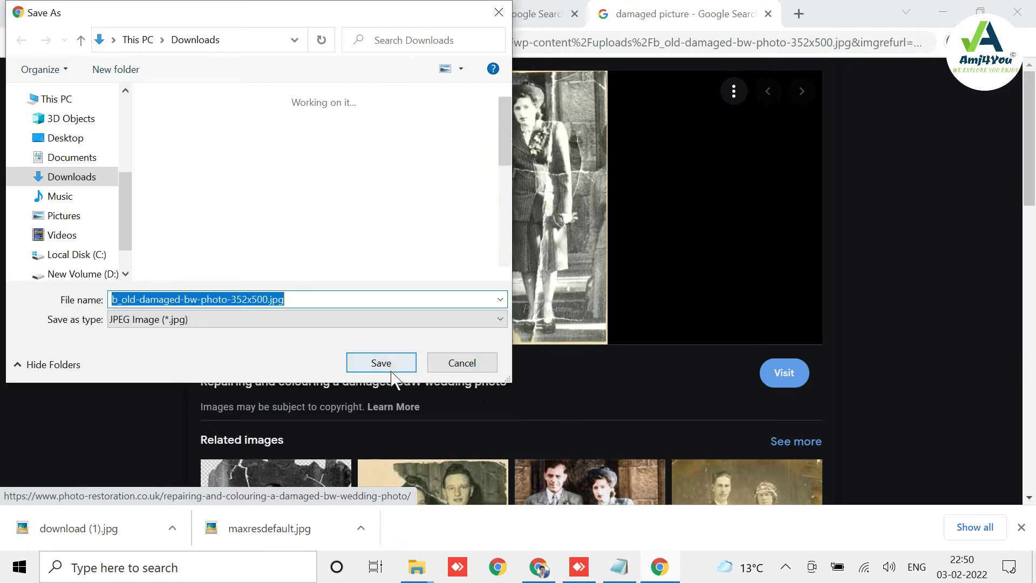
{"action": "left_click", "coordinate": [381, 362]}
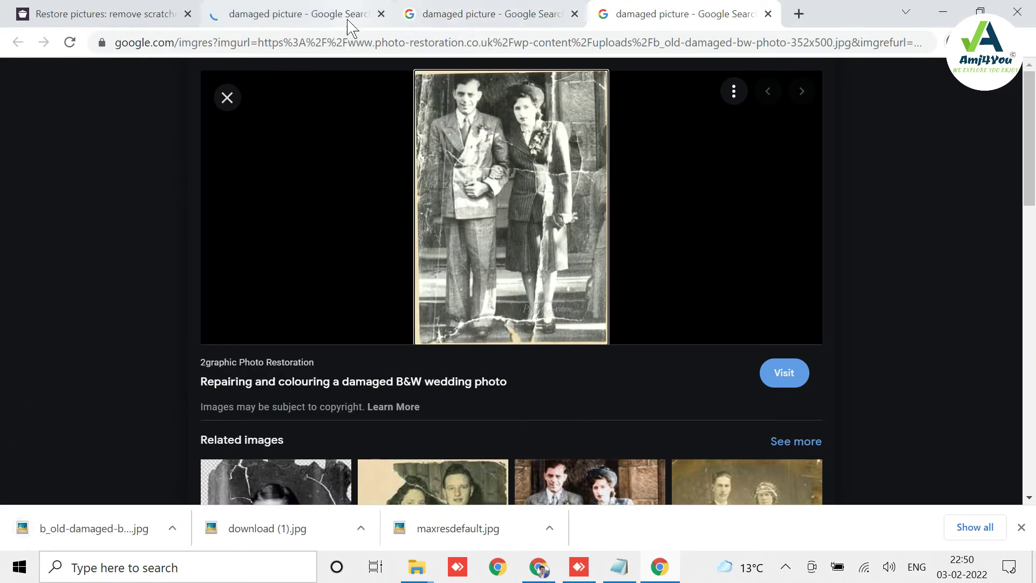
{"action": "left_click", "coordinate": [88, 14]}
{"action": "scroll", "coordinate": [430, 372], "scroll_direction": "down", "scroll_amount": 3}
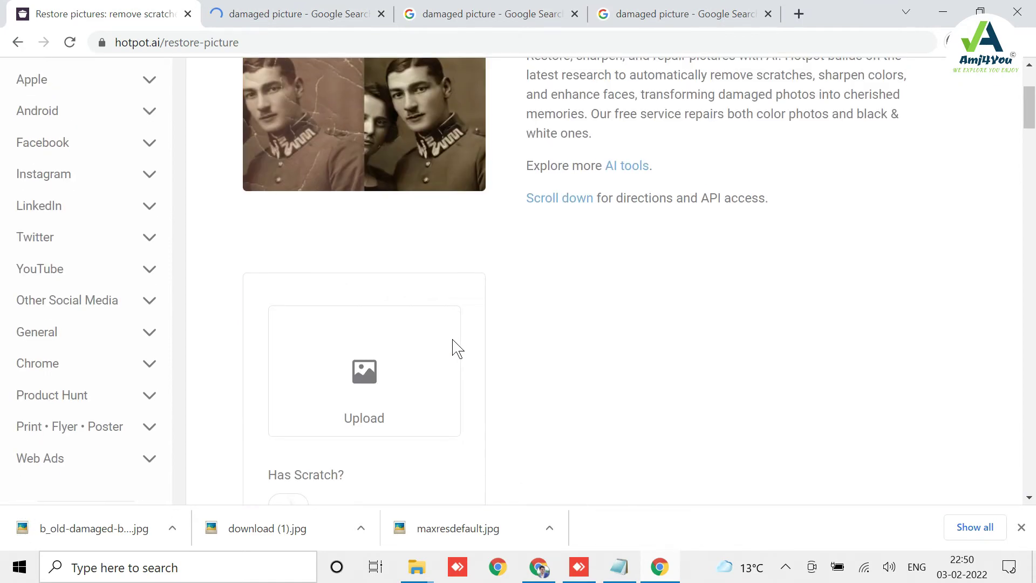
Upload maxresdefault.jpg from Downloads, mark it as having scratches, and start the restoration.
{"action": "left_click", "coordinate": [365, 381]}
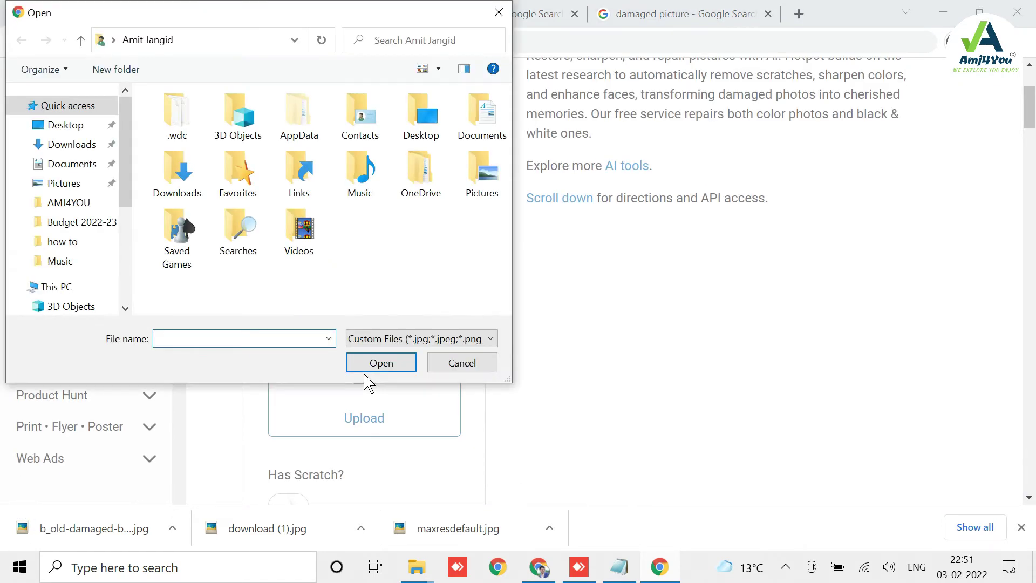
{"action": "left_click", "coordinate": [65, 144]}
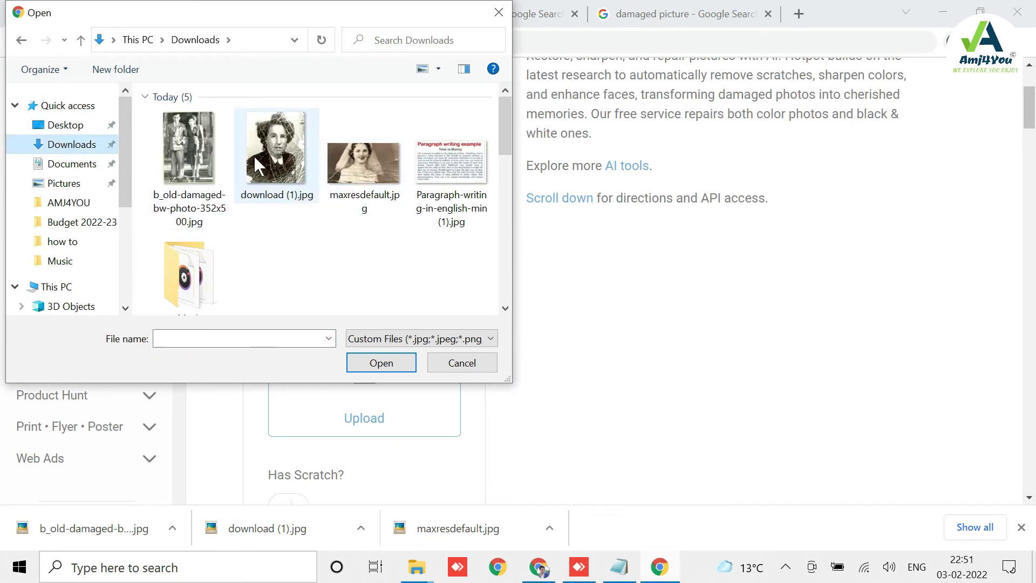
{"action": "left_click", "coordinate": [363, 162]}
{"action": "left_click", "coordinate": [381, 363]}
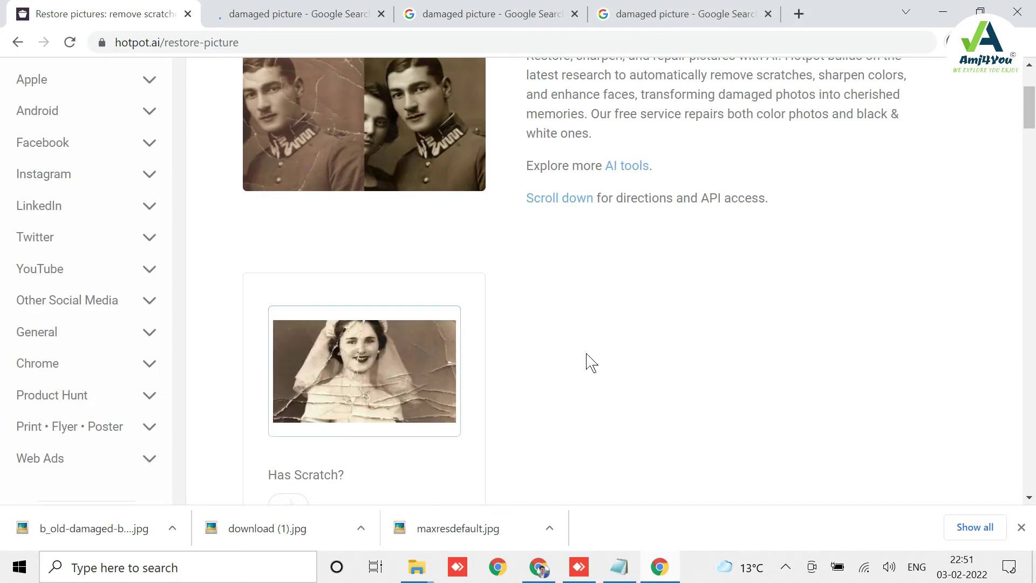
{"action": "scroll", "coordinate": [437, 410], "scroll_direction": "down", "scroll_amount": 2}
{"action": "left_click", "coordinate": [299, 436]}
{"action": "scroll", "coordinate": [405, 422], "scroll_direction": "down", "scroll_amount": 1}
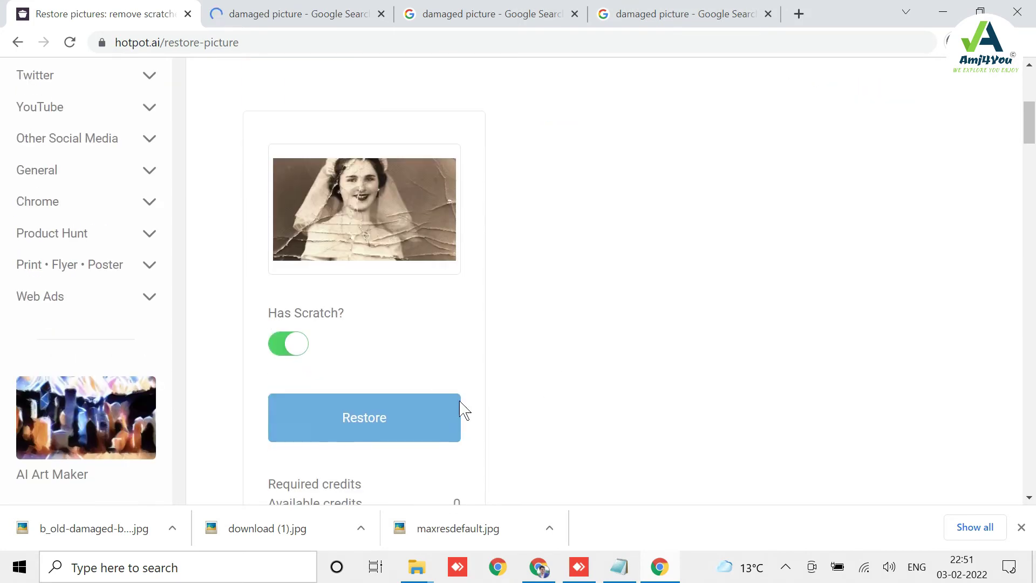
{"action": "left_click", "coordinate": [365, 431]}
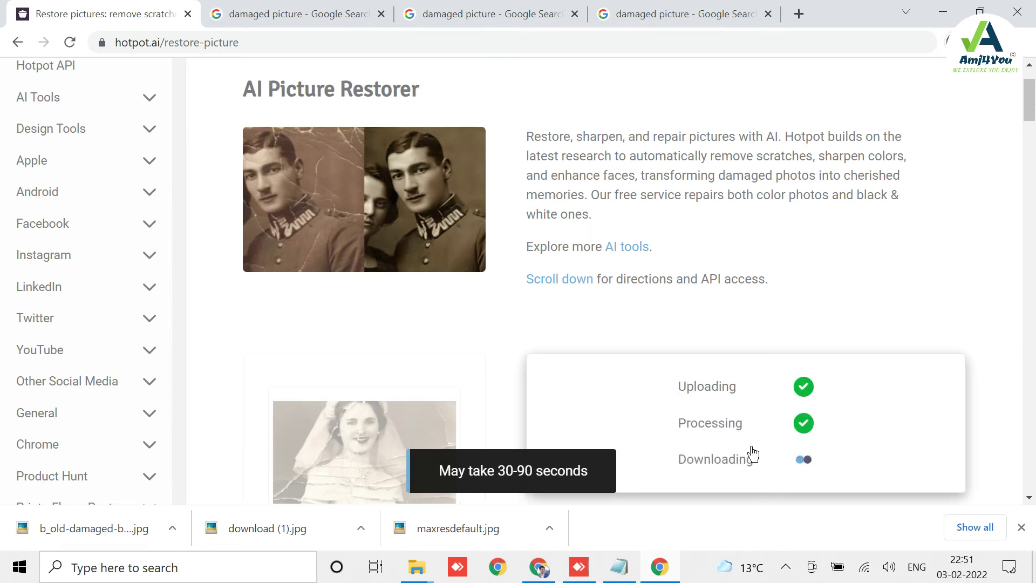
Review the restored bride portrait, then go back to the Google 'ai picture restore' results.
{"action": "scroll", "coordinate": [753, 455], "scroll_direction": "down", "scroll_amount": 1}
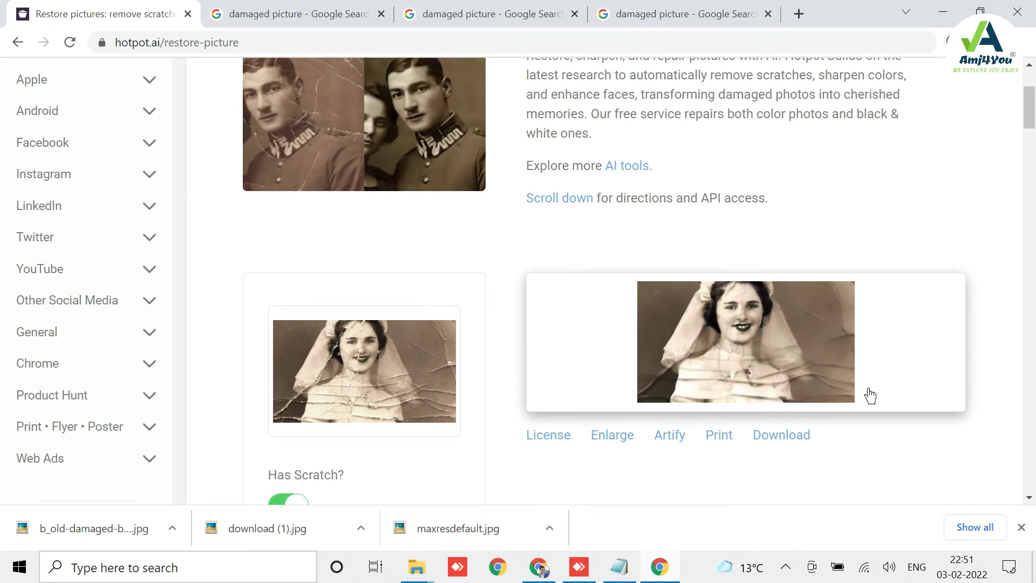
{"action": "scroll", "coordinate": [870, 396], "scroll_direction": "up", "scroll_amount": 1}
{"action": "scroll", "coordinate": [701, 404], "scroll_direction": "down", "scroll_amount": 3}
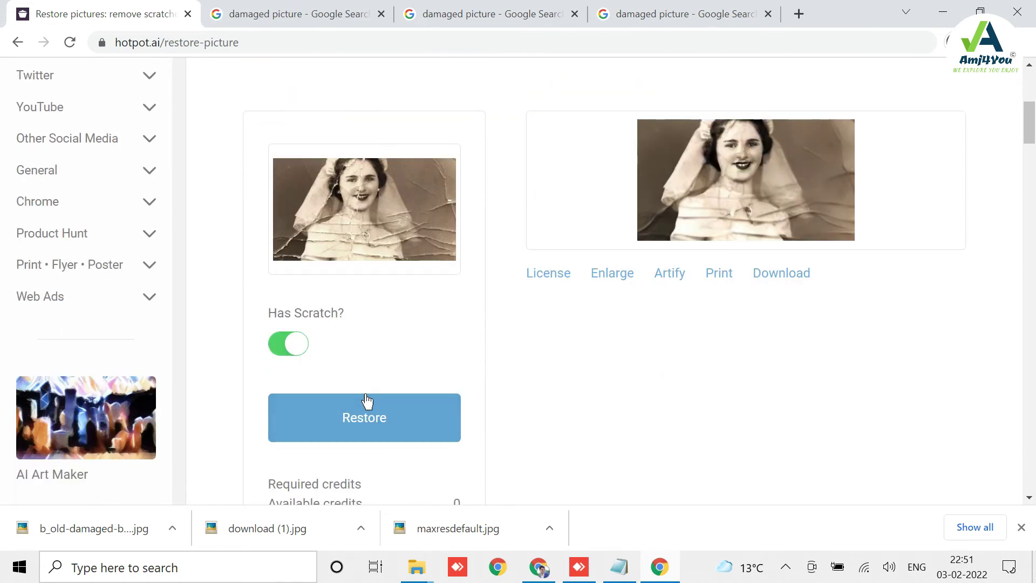
{"action": "left_click", "coordinate": [378, 386]}
{"action": "scroll", "coordinate": [378, 386], "scroll_direction": "down", "scroll_amount": 3}
{"action": "scroll", "coordinate": [377, 378], "scroll_direction": "down", "scroll_amount": 10}
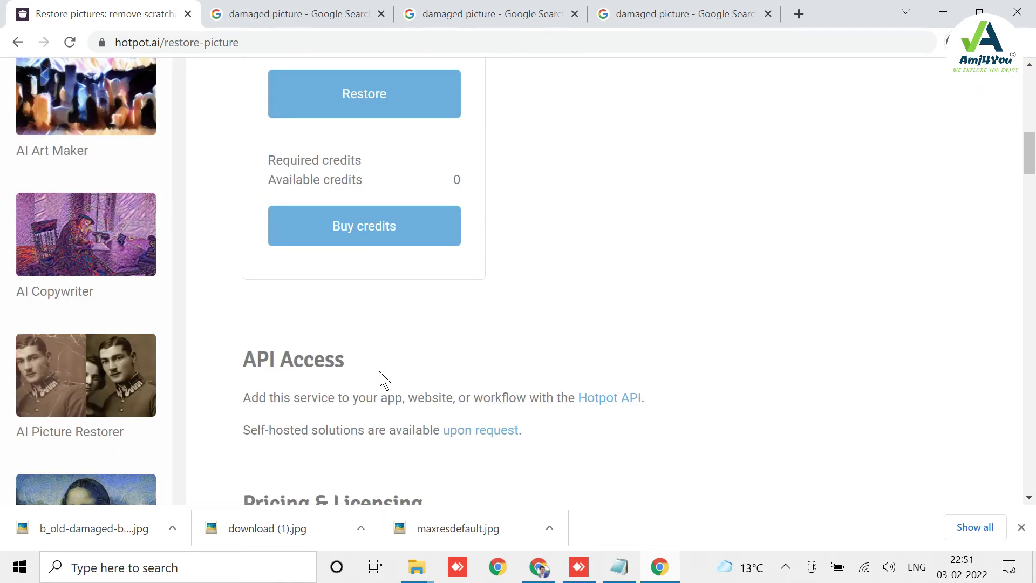
{"action": "scroll", "coordinate": [381, 378], "scroll_direction": "up", "scroll_amount": 2}
{"action": "scroll", "coordinate": [383, 377], "scroll_direction": "down", "scroll_amount": 4}
{"action": "scroll", "coordinate": [456, 370], "scroll_direction": "up", "scroll_amount": 8}
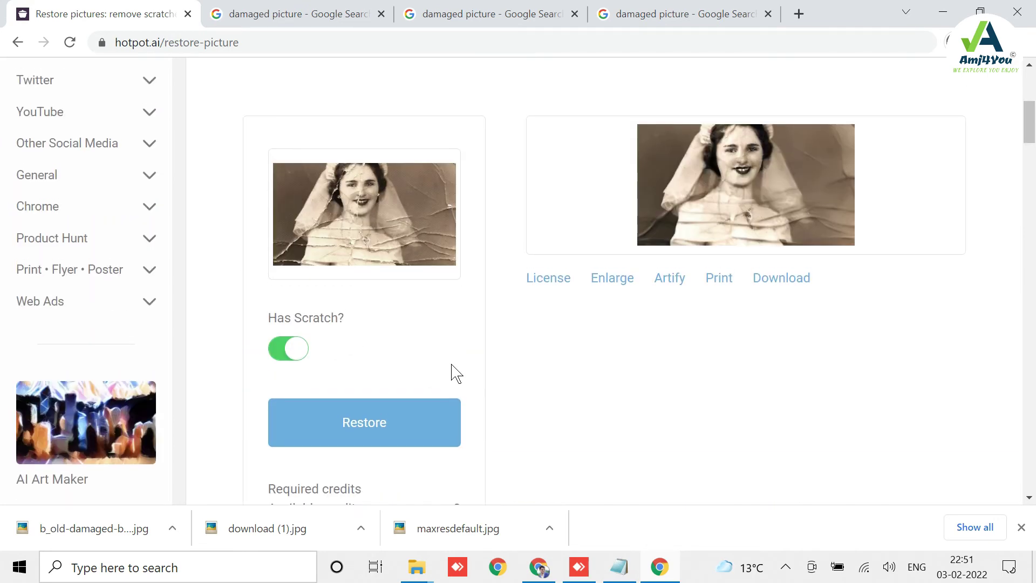
{"action": "scroll", "coordinate": [324, 270], "scroll_direction": "up", "scroll_amount": 5}
{"action": "left_click", "coordinate": [18, 42]}
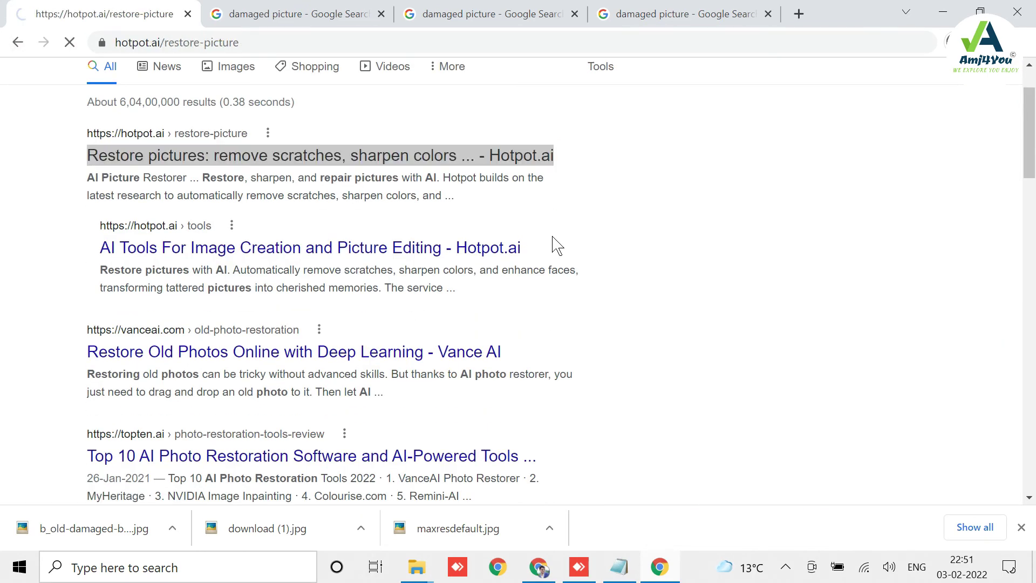
Upload download (1).jpg and restore it with Has Scratch enabled.
{"action": "scroll", "coordinate": [442, 405], "scroll_direction": "down", "scroll_amount": 1}
{"action": "left_click", "coordinate": [420, 417]}
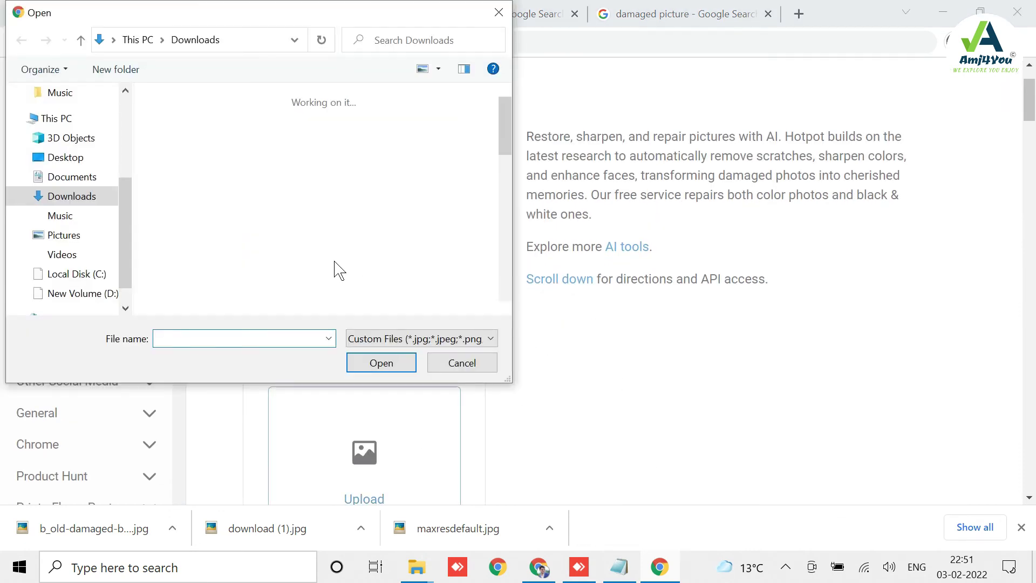
{"action": "left_click", "coordinate": [242, 153]}
{"action": "double_click", "coordinate": [258, 153]}
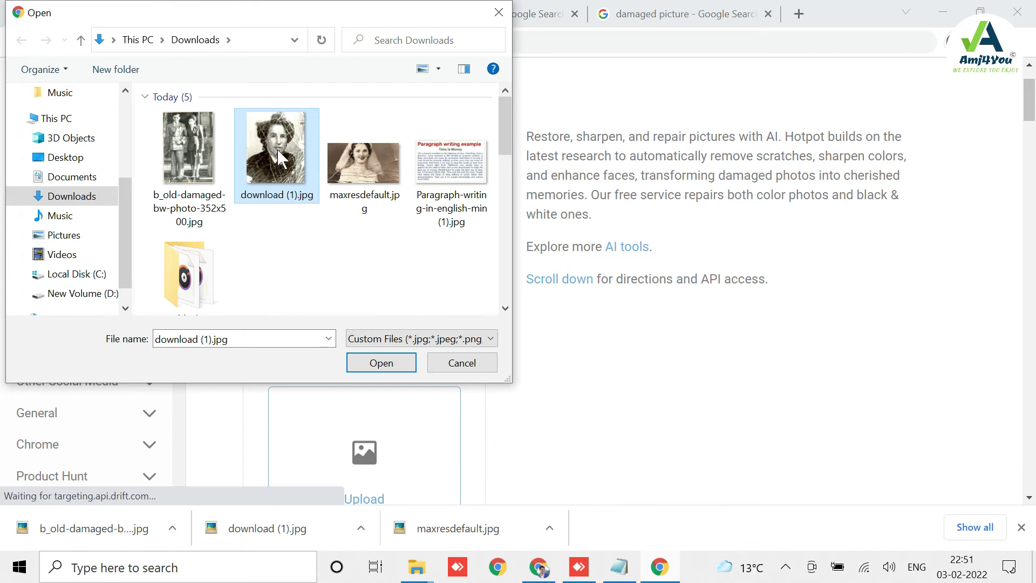
{"action": "scroll", "coordinate": [514, 419], "scroll_direction": "down", "scroll_amount": 2}
{"action": "left_click", "coordinate": [299, 424]}
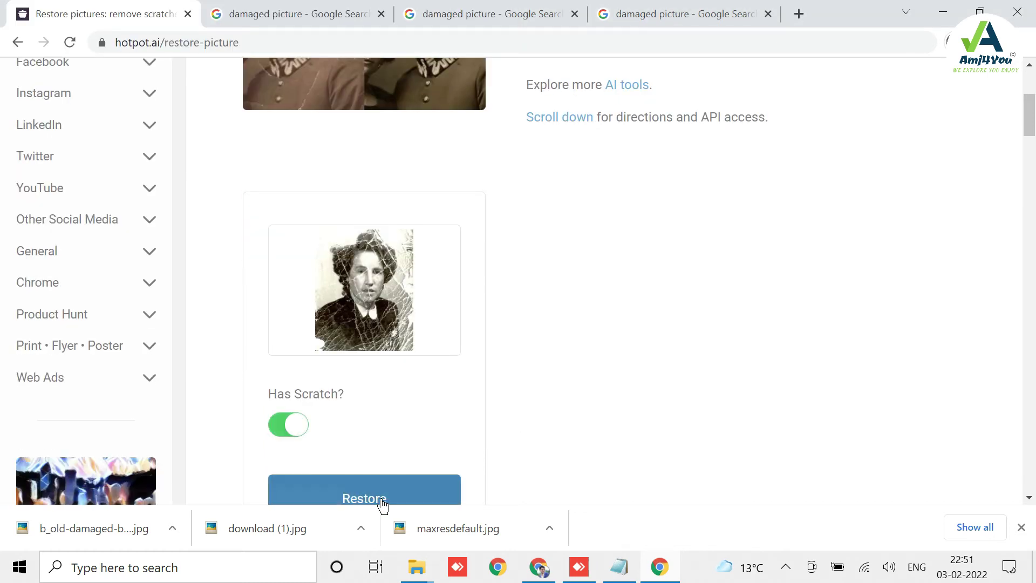
{"action": "left_click", "coordinate": [381, 499]}
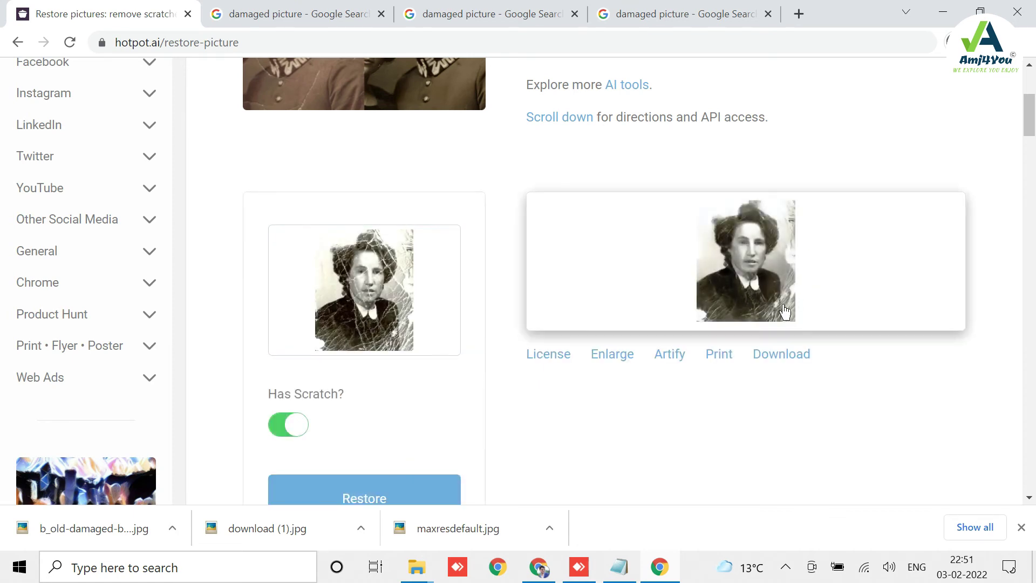
Download the restored portrait as Hotpot.png, view it in the photo viewer, then close the viewer.
{"action": "left_click", "coordinate": [736, 244]}
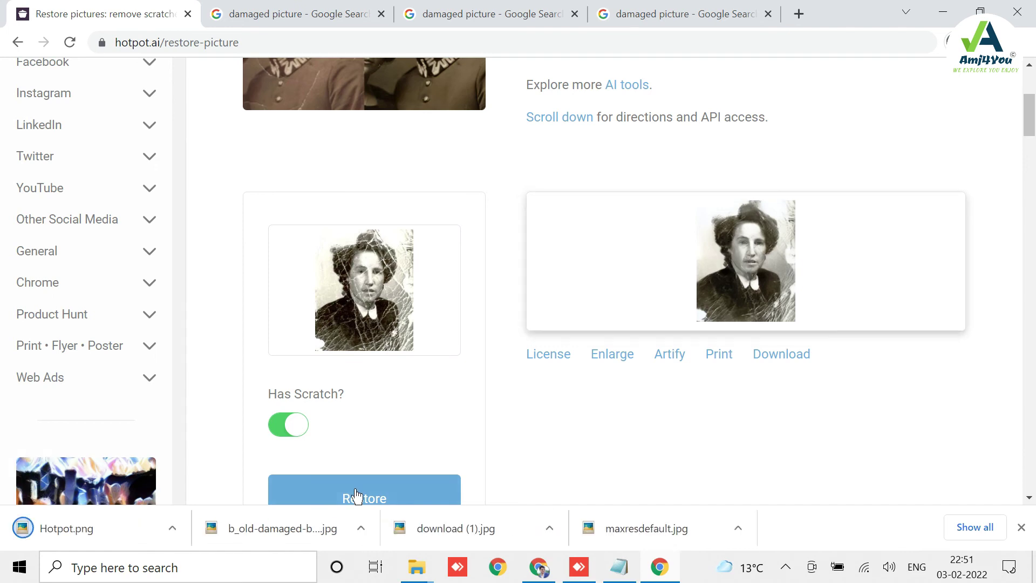
{"action": "left_click", "coordinate": [173, 528]}
{"action": "left_click", "coordinate": [205, 426]}
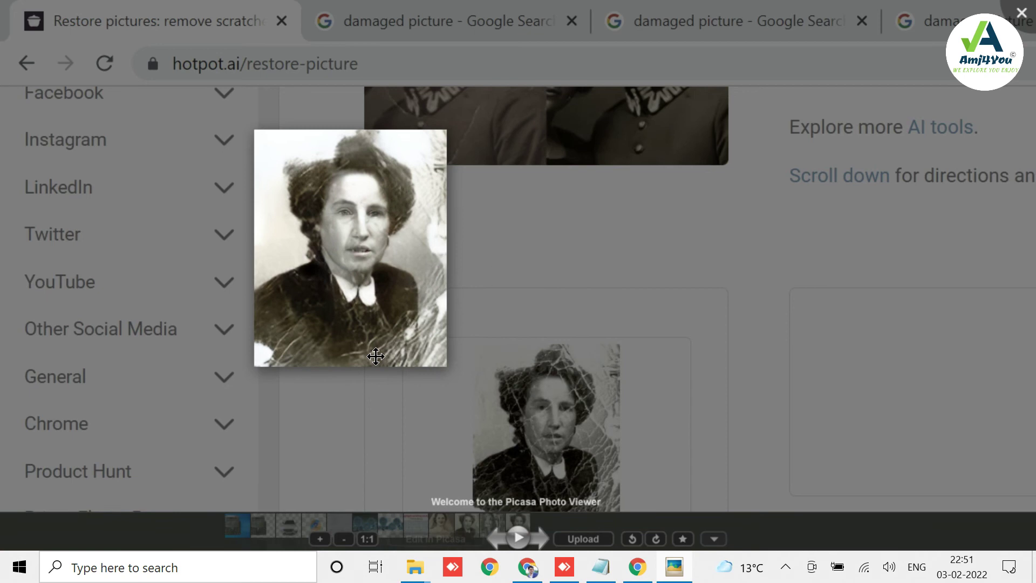
{"action": "left_click", "coordinate": [1022, 12]}
{"action": "scroll", "coordinate": [278, 361], "scroll_direction": "down", "scroll_amount": 2}
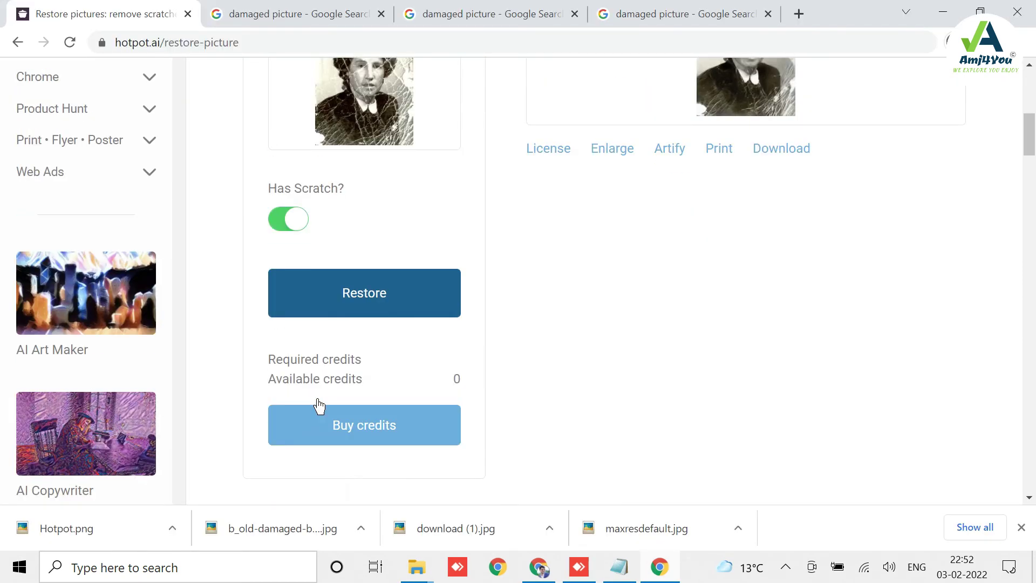
Reload the restorer, upload the old black-and-white couple photo from Downloads, and restore it.
{"action": "scroll", "coordinate": [318, 406], "scroll_direction": "up", "scroll_amount": 10}
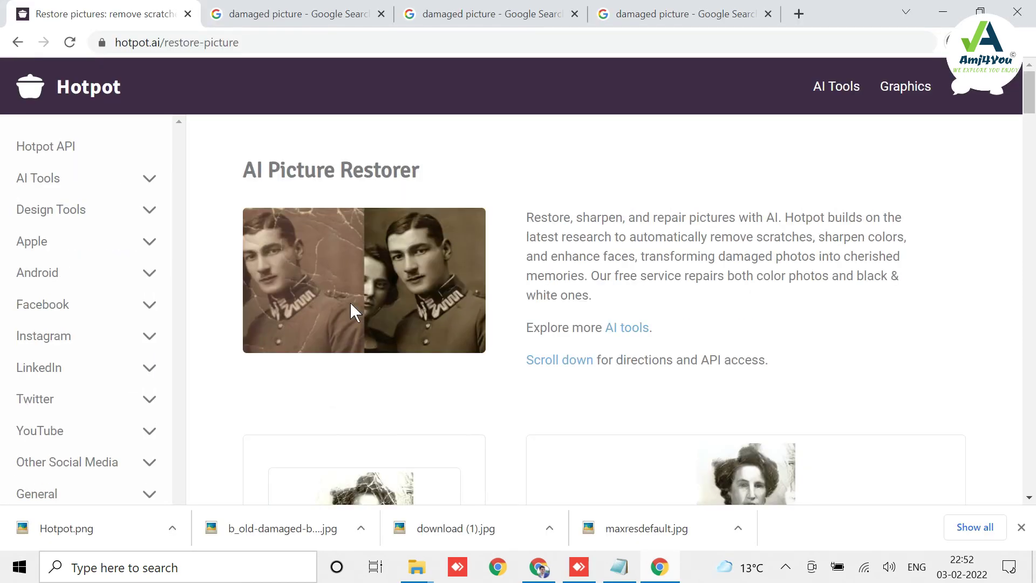
{"action": "left_click", "coordinate": [74, 51]}
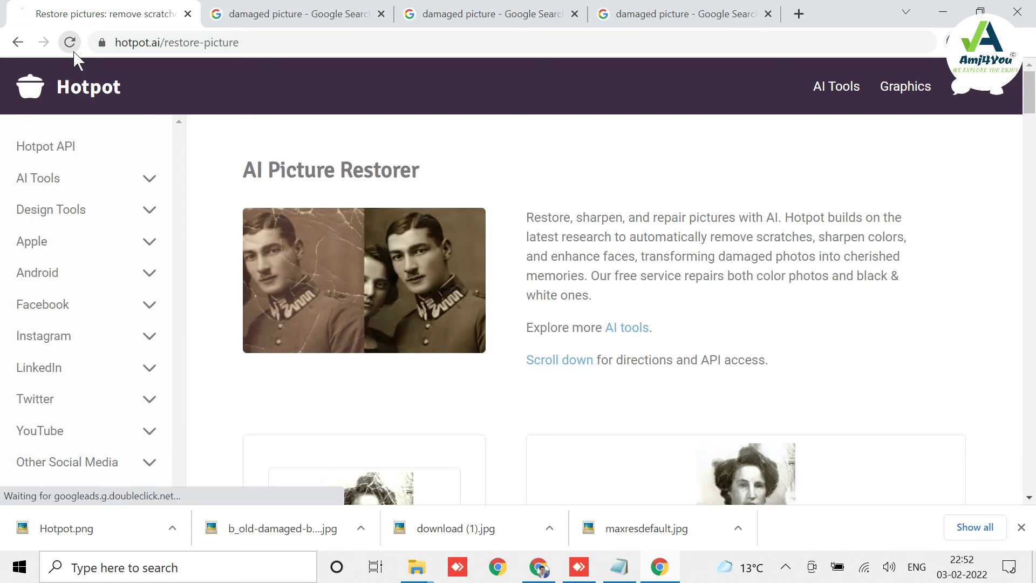
{"action": "scroll", "coordinate": [347, 328], "scroll_direction": "down", "scroll_amount": 3}
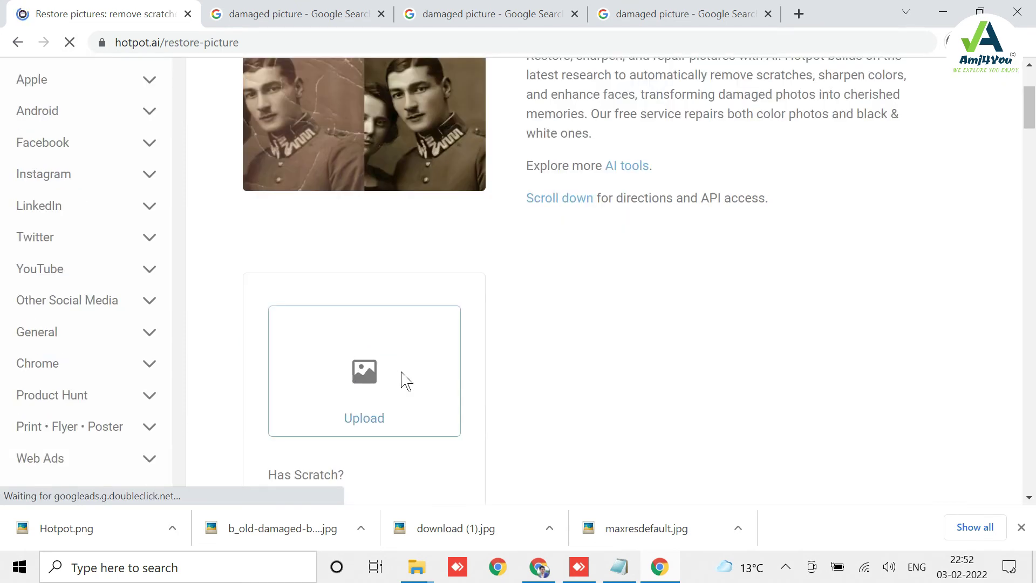
{"action": "left_click", "coordinate": [402, 380]}
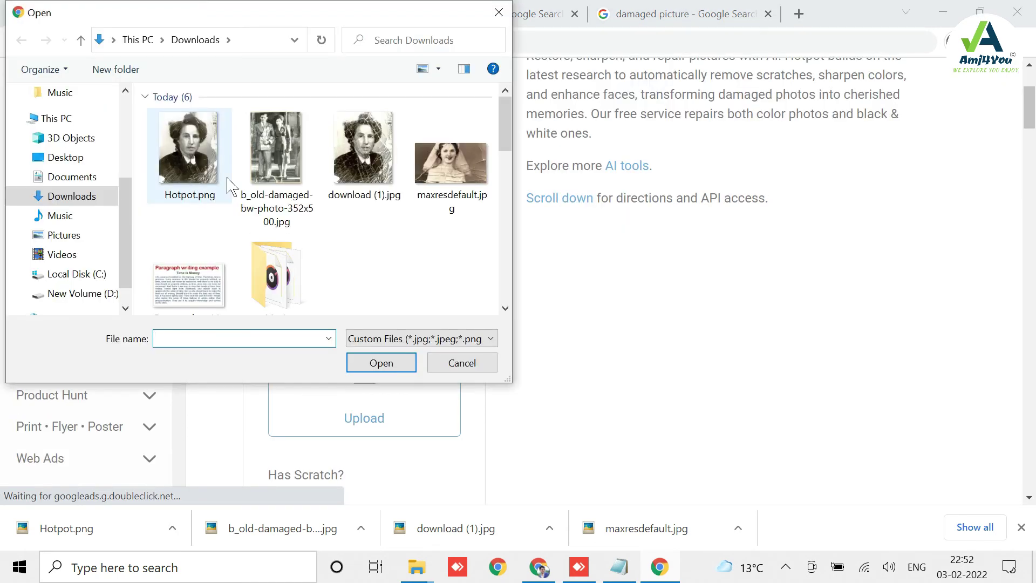
{"action": "double_click", "coordinate": [289, 167]}
{"action": "scroll", "coordinate": [418, 381], "scroll_direction": "down", "scroll_amount": 3}
{"action": "left_click", "coordinate": [397, 430]}
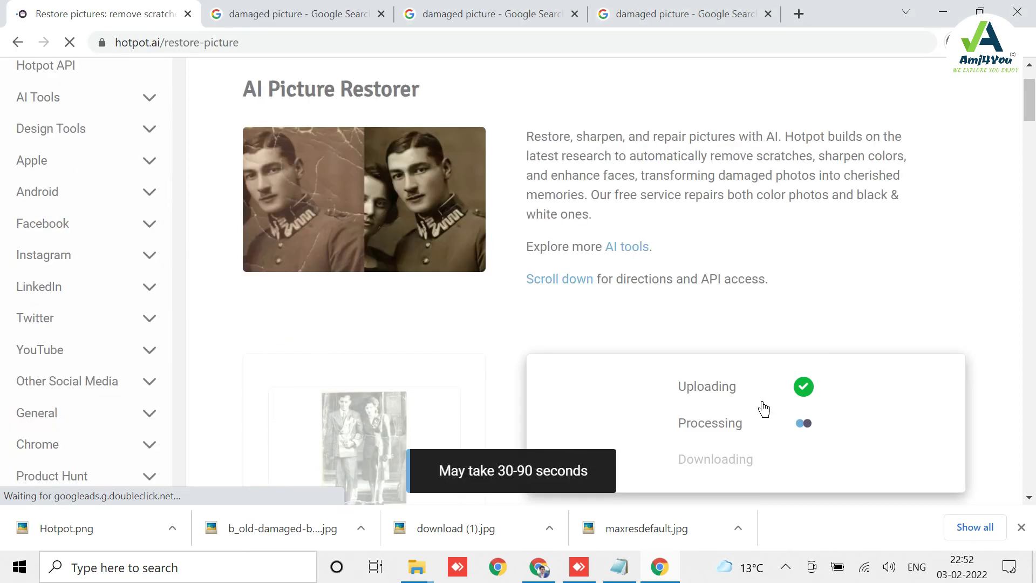
Download the restored couple photo, view it in the photo viewer, then close the viewer.
{"action": "scroll", "coordinate": [768, 423], "scroll_direction": "down", "scroll_amount": 1}
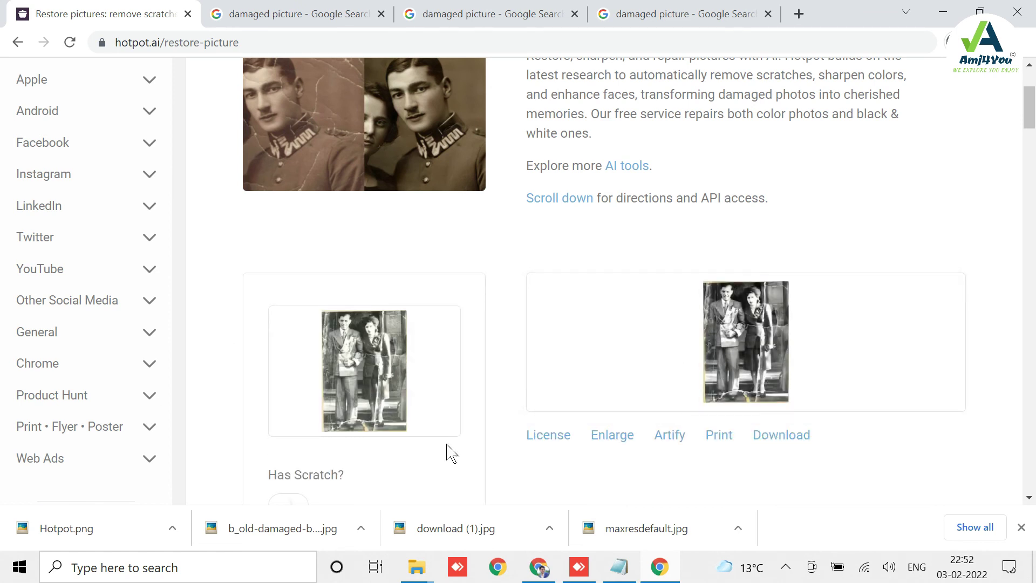
{"action": "left_click", "coordinate": [781, 435]}
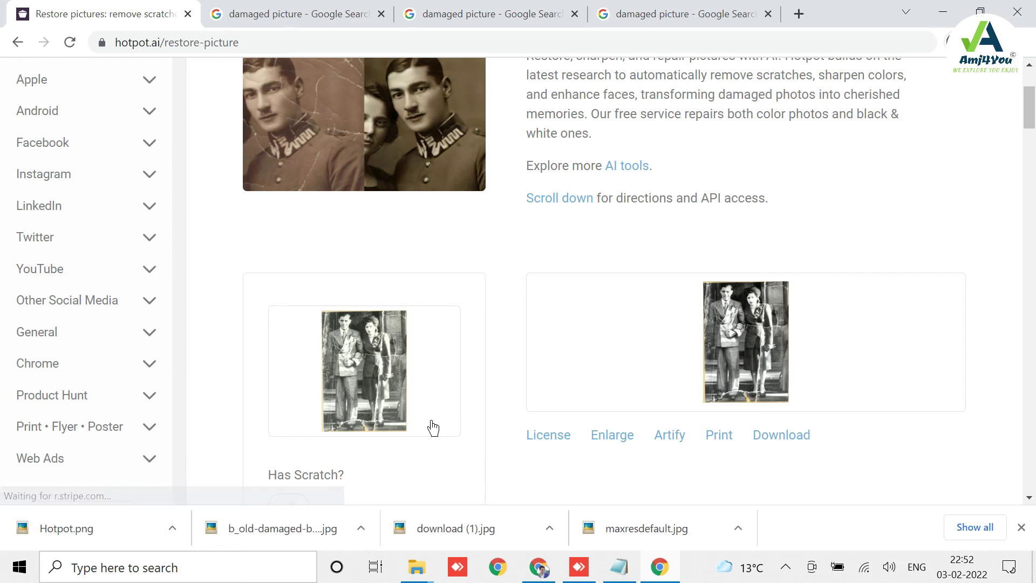
{"action": "scroll", "coordinate": [624, 332], "scroll_direction": "up", "scroll_amount": 3}
{"action": "scroll", "coordinate": [625, 343], "scroll_direction": "down", "scroll_amount": 3}
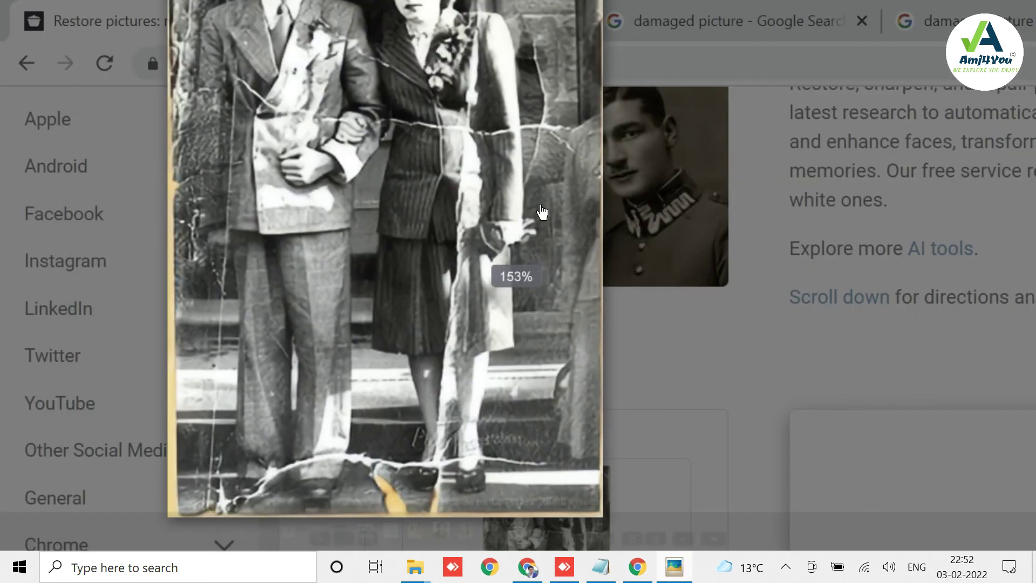
{"action": "scroll", "coordinate": [400, 320], "scroll_direction": "down", "scroll_amount": 3}
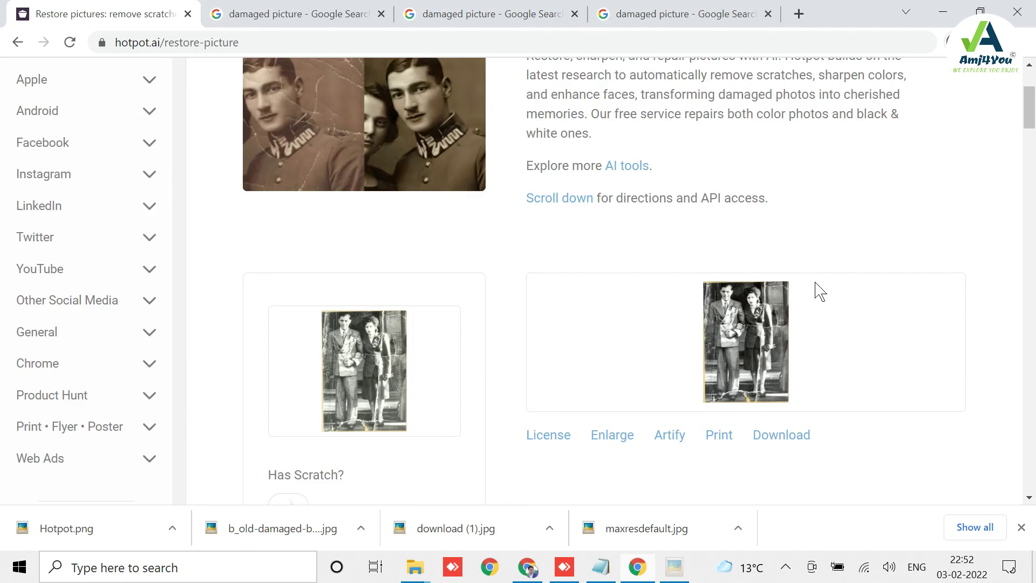
{"action": "left_click", "coordinate": [1022, 12]}
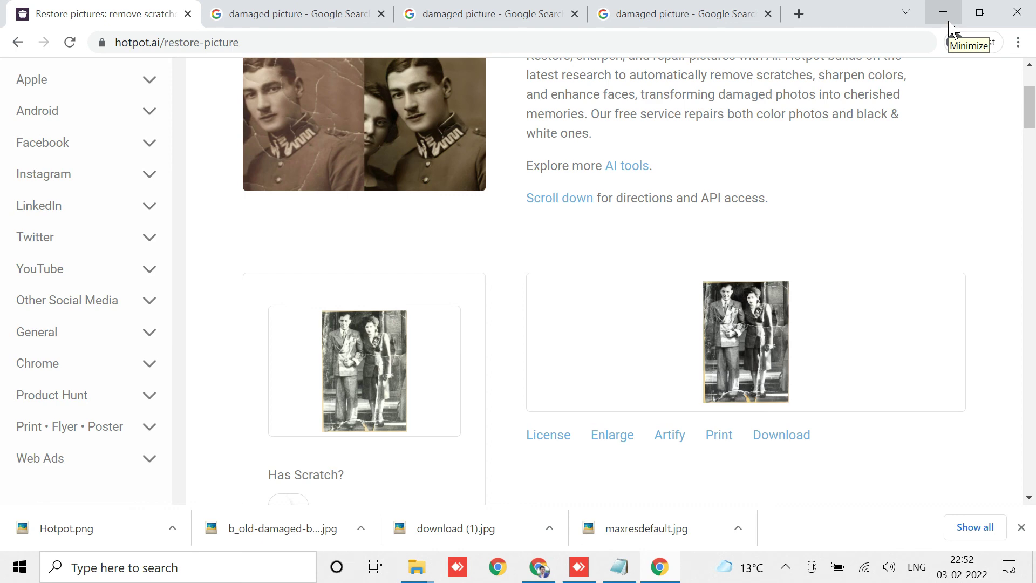
Minimize the Chrome window to reveal the Windows desktop.
{"action": "left_click", "coordinate": [953, 30]}
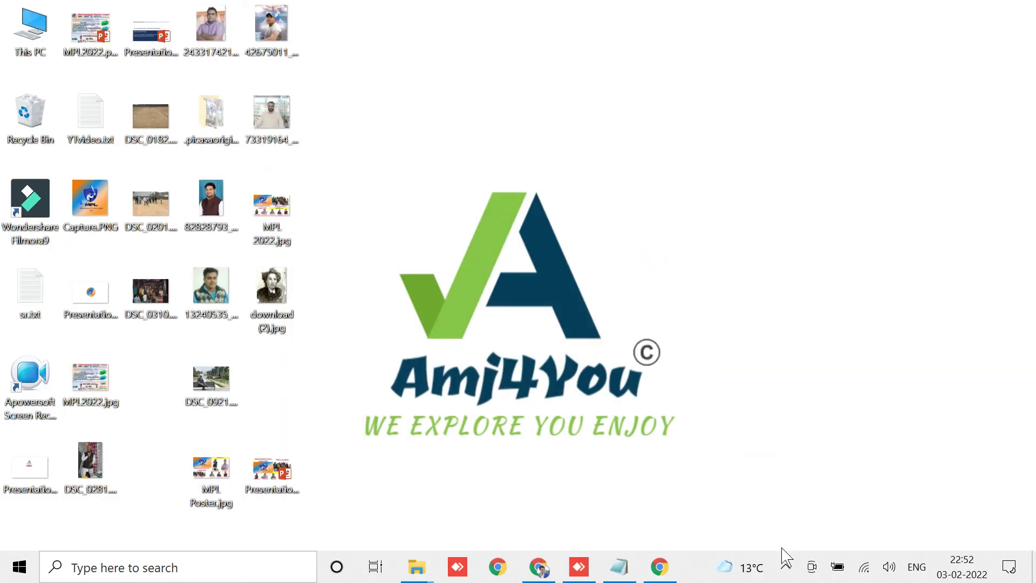